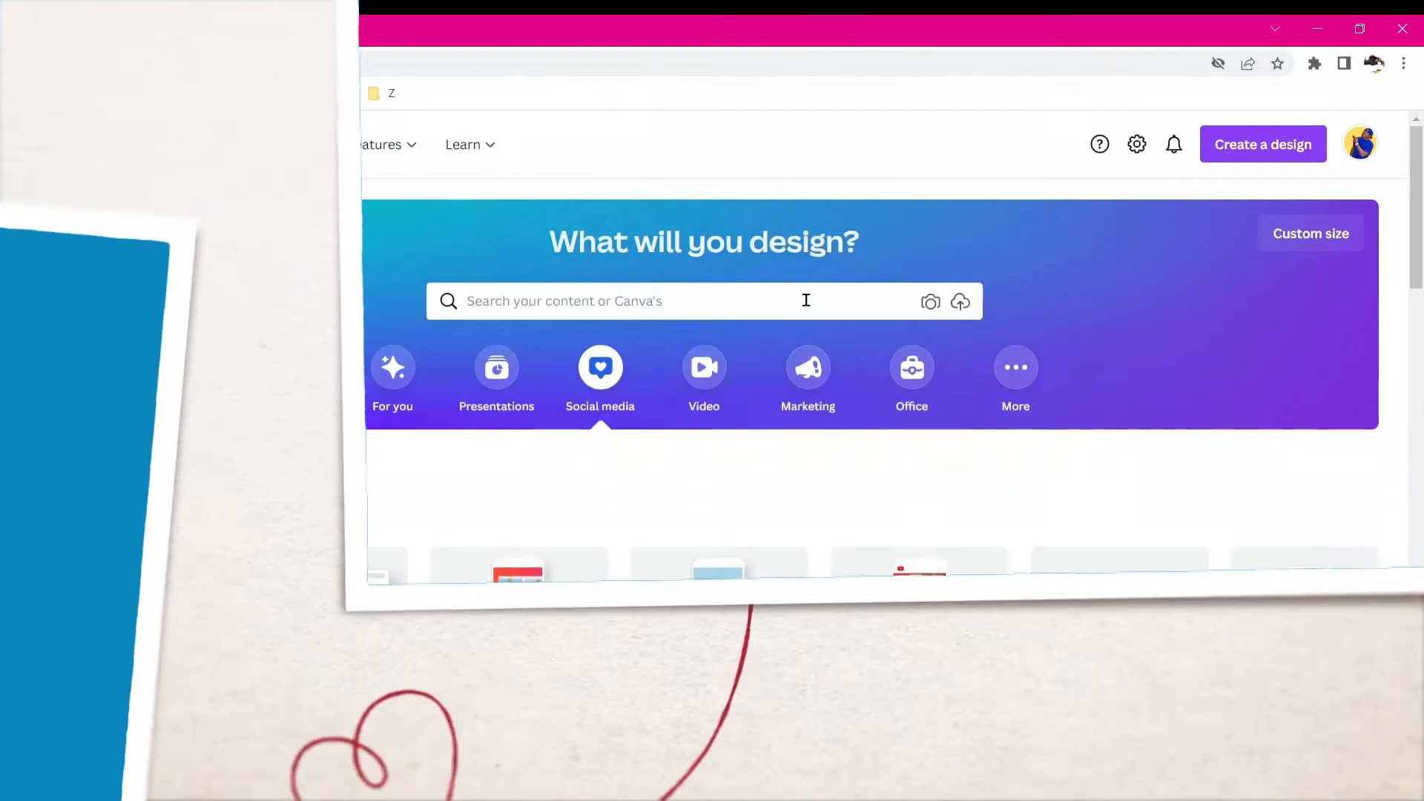
- Search Canva templates for YouTube Thumbnail and create a blank YouTube Thumbnail design
click(805, 302)
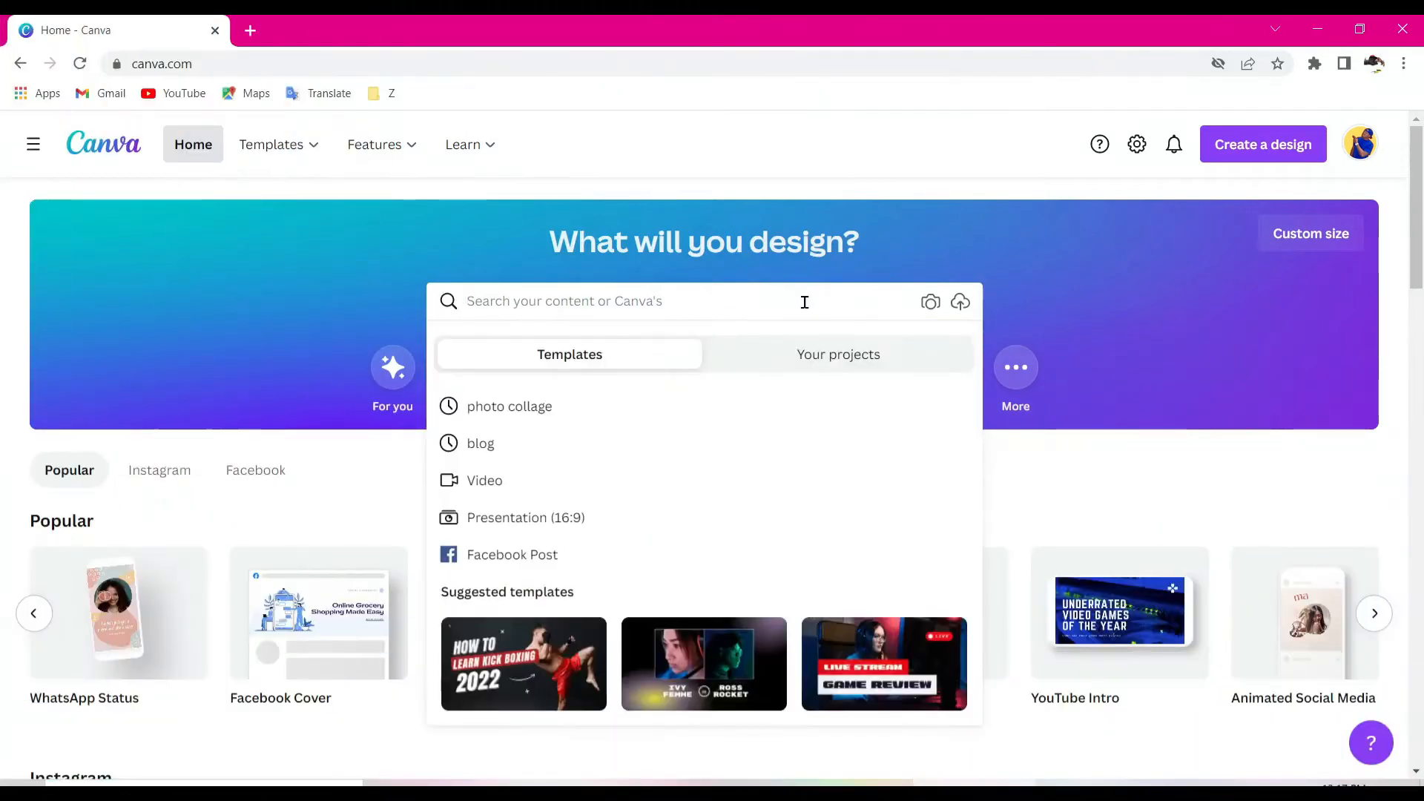
text(thu)
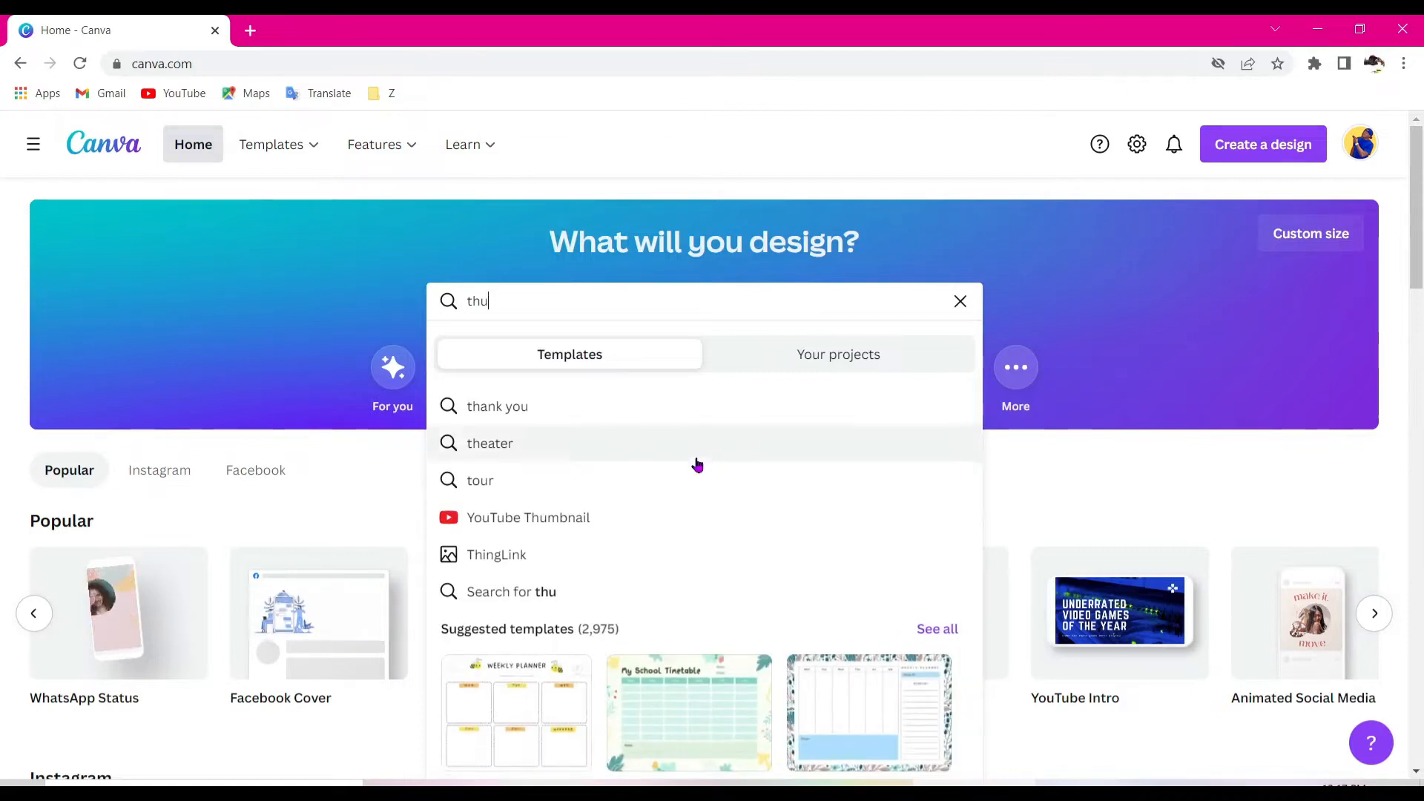
click(588, 515)
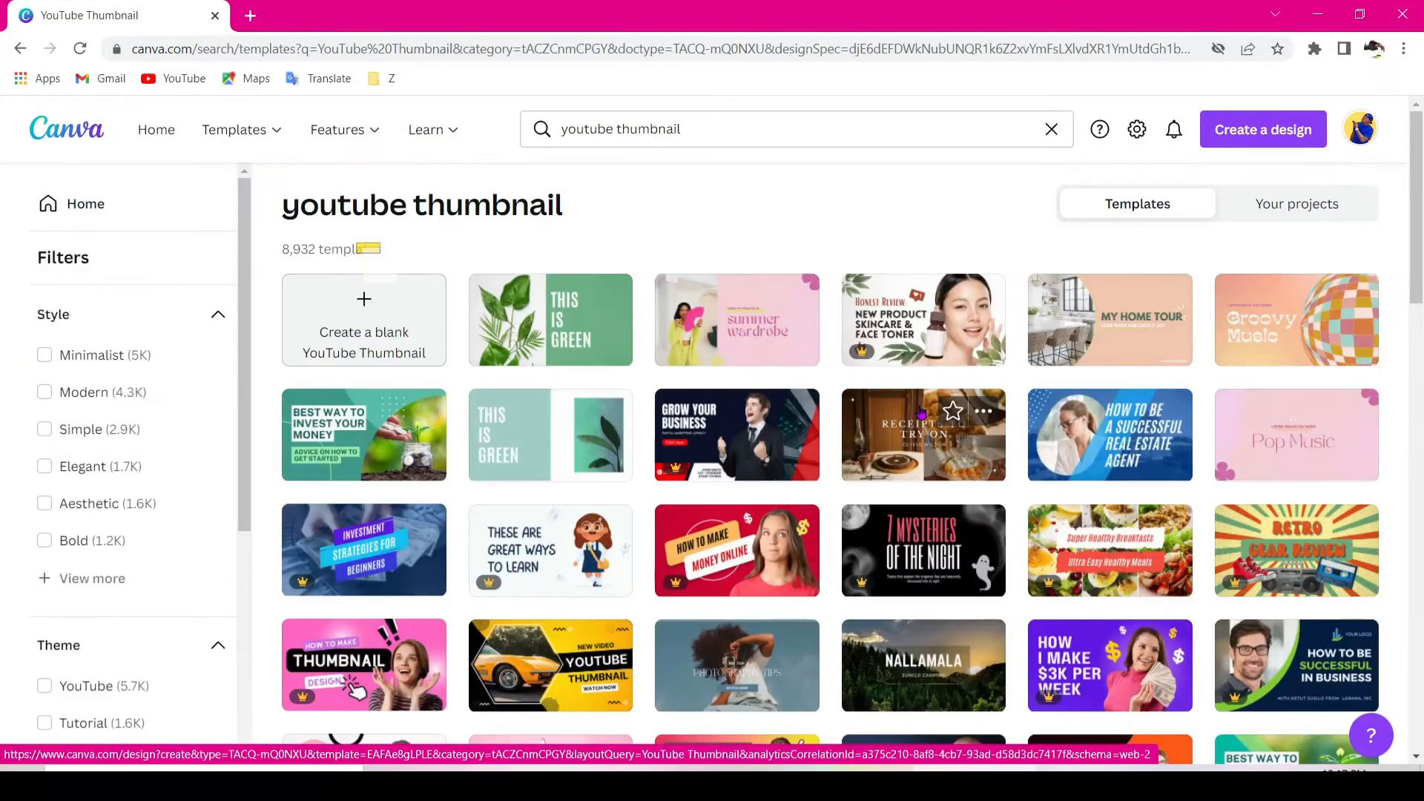
click(398, 344)
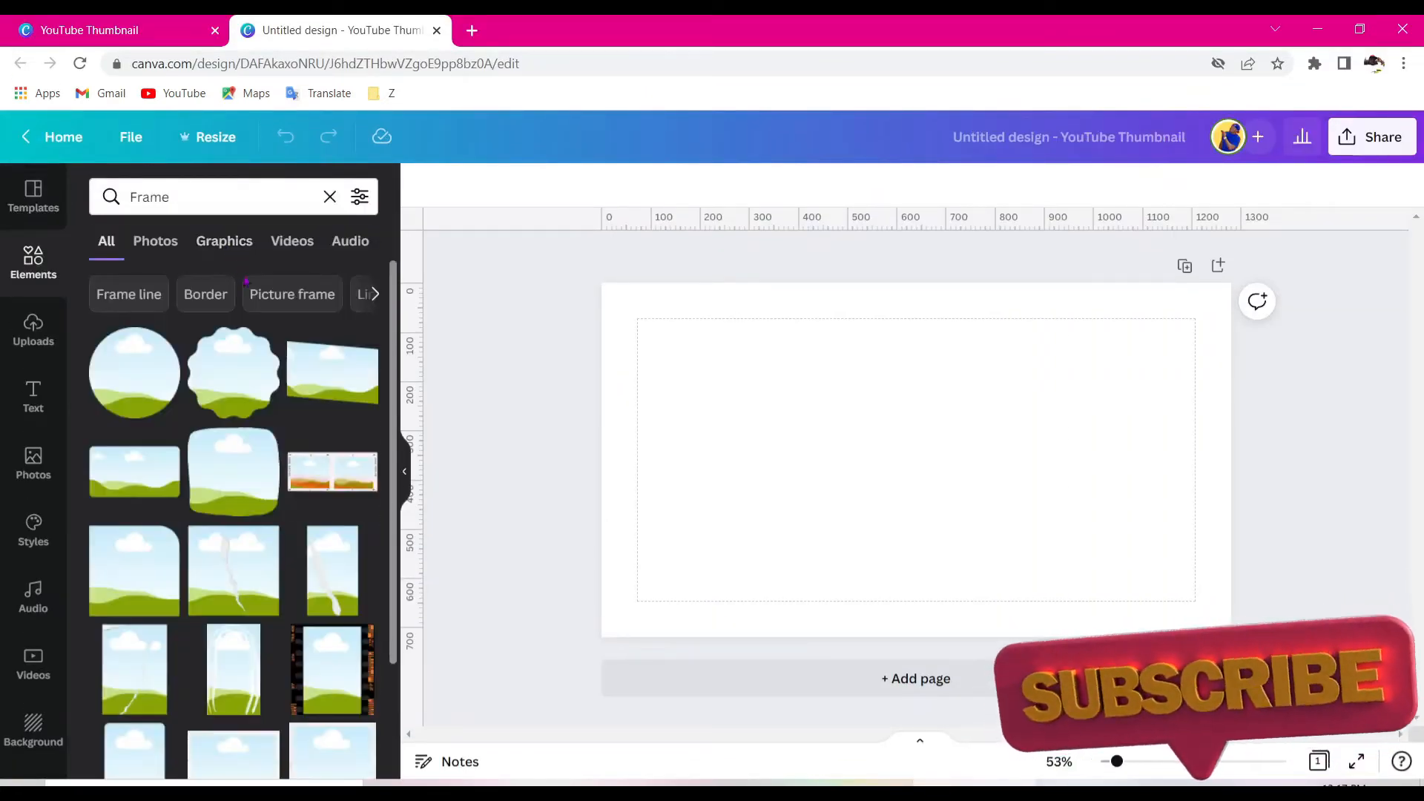
- Add a phone frame and a laptop frame from the Frame elements, placing them side by side on the canvas
scroll(284, 390, down, 10)
scroll(285, 390, down, 1)
click(242, 456)
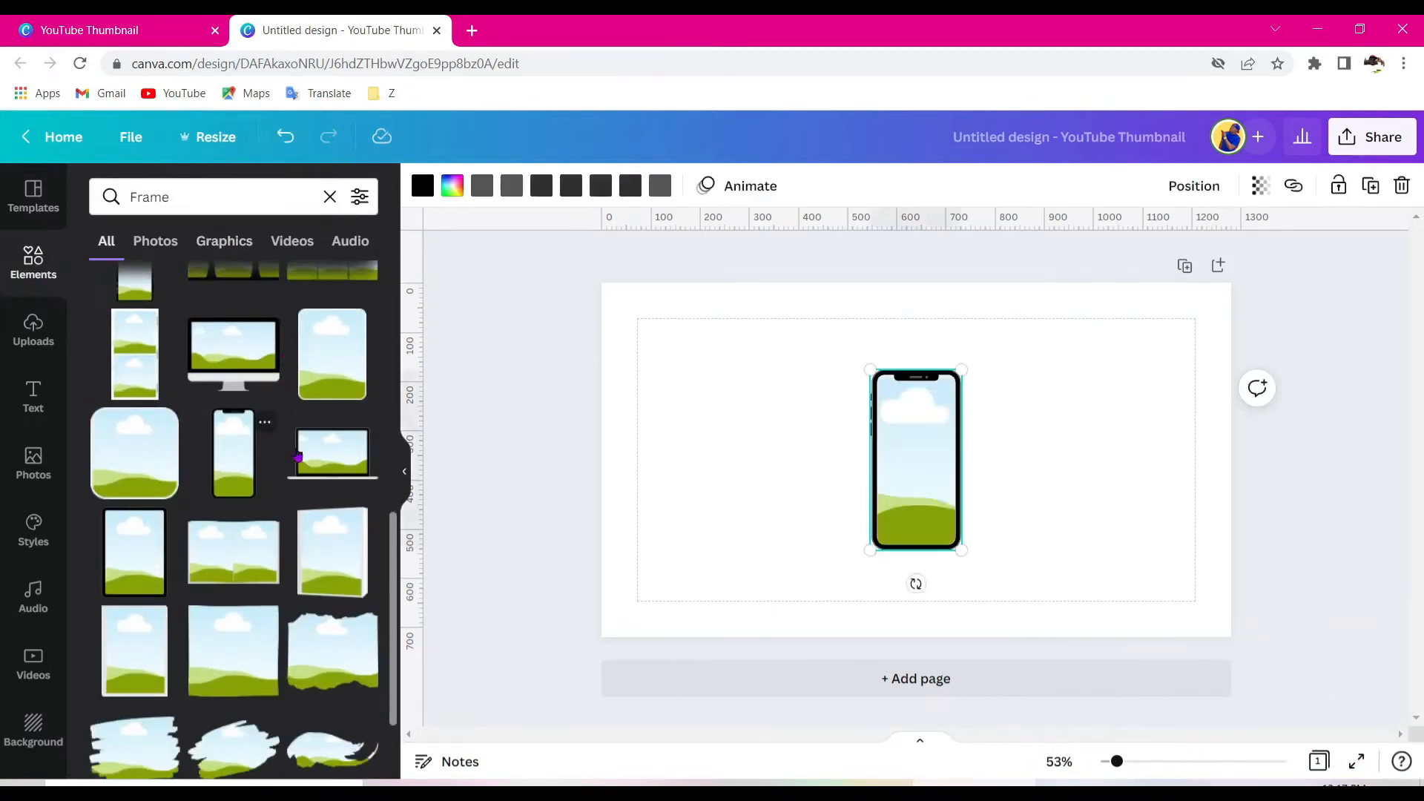
drag(919, 466, 728, 492)
drag(332, 452, 838, 416)
- Add a number 2 frame and another alphanumeric frame to the right side of the canvas
scroll(196, 485, down, 6)
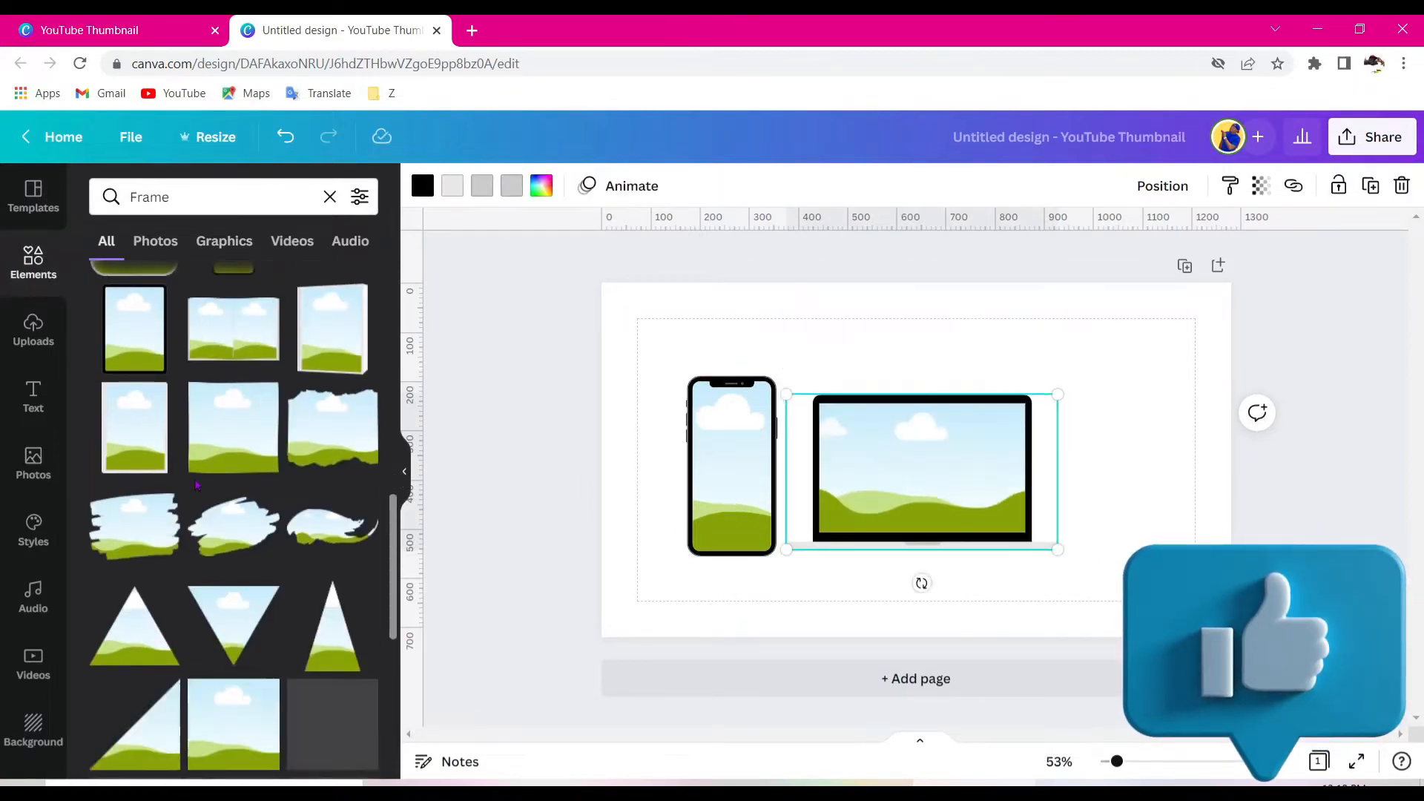
scroll(196, 485, down, 5)
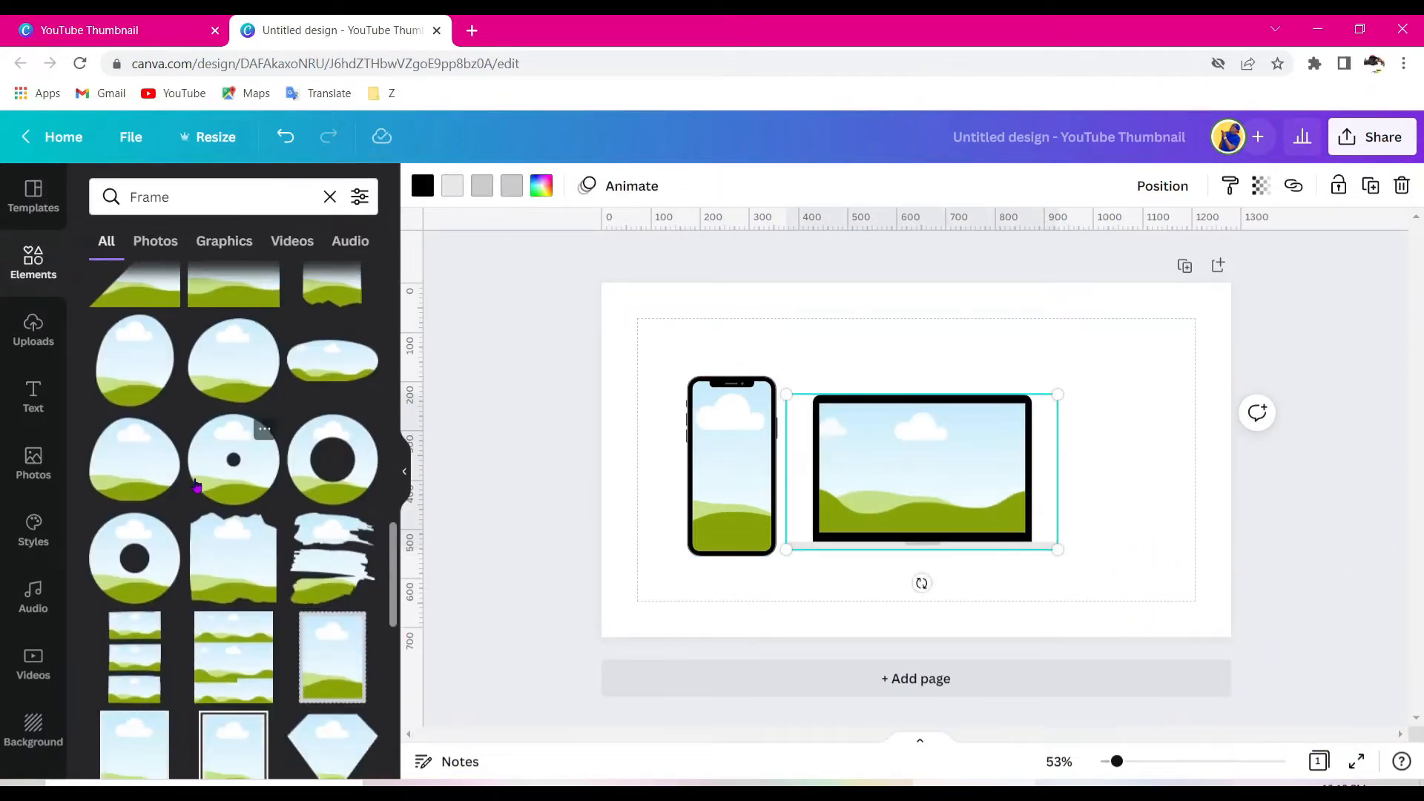
scroll(196, 486, down, 5)
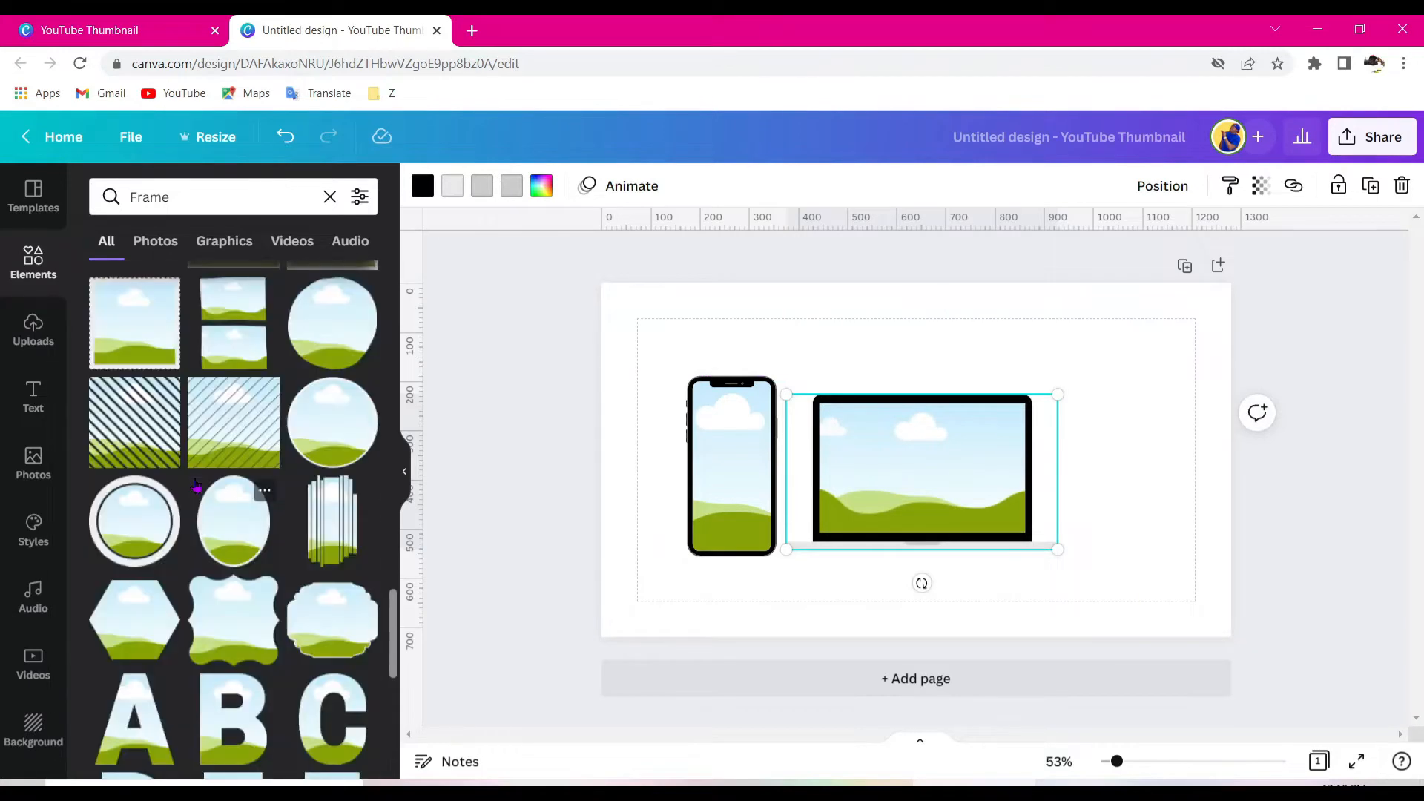
scroll(196, 485, down, 5)
drag(227, 479, 1135, 408)
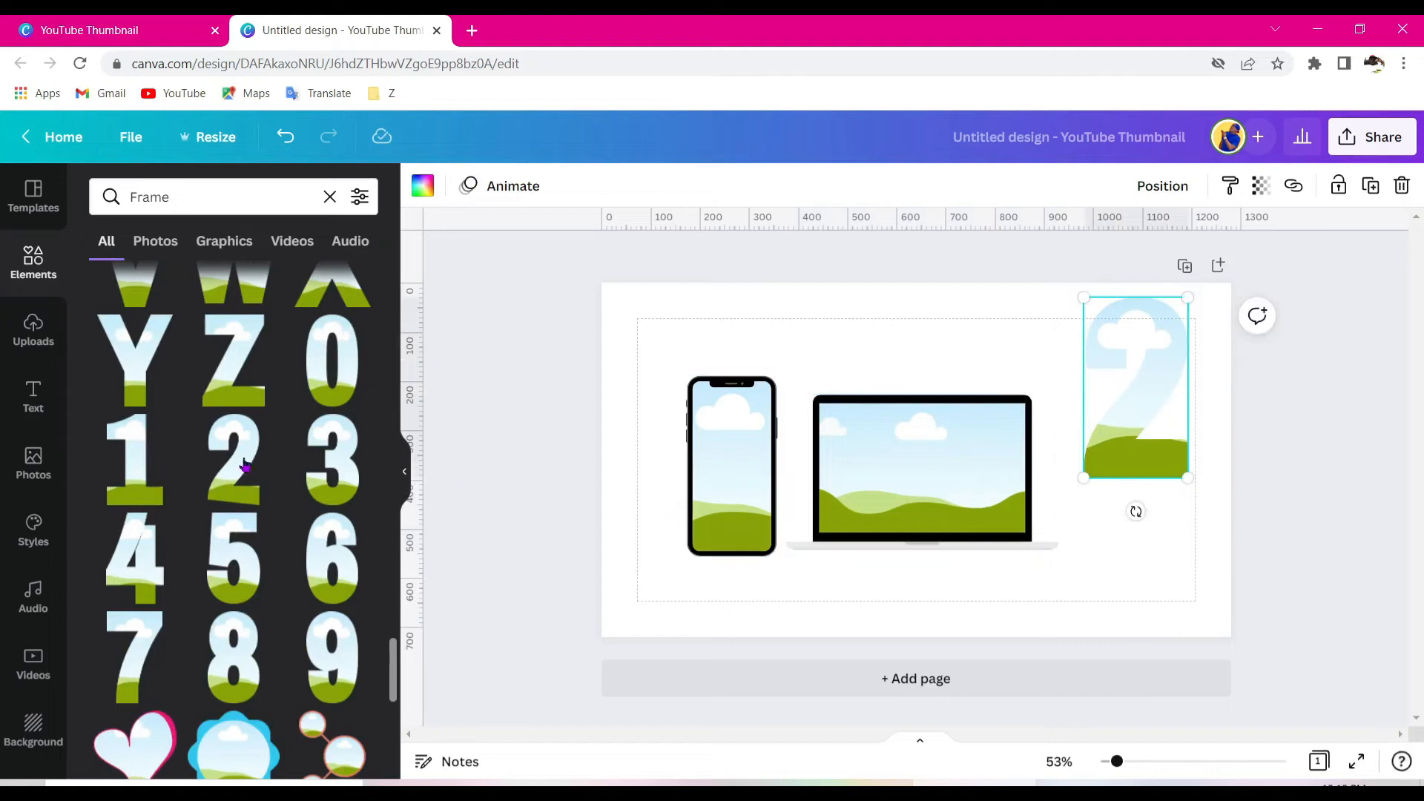
scroll(126, 498, up, 4)
drag(134, 437, 1098, 548)
scroll(175, 535, down, 1)
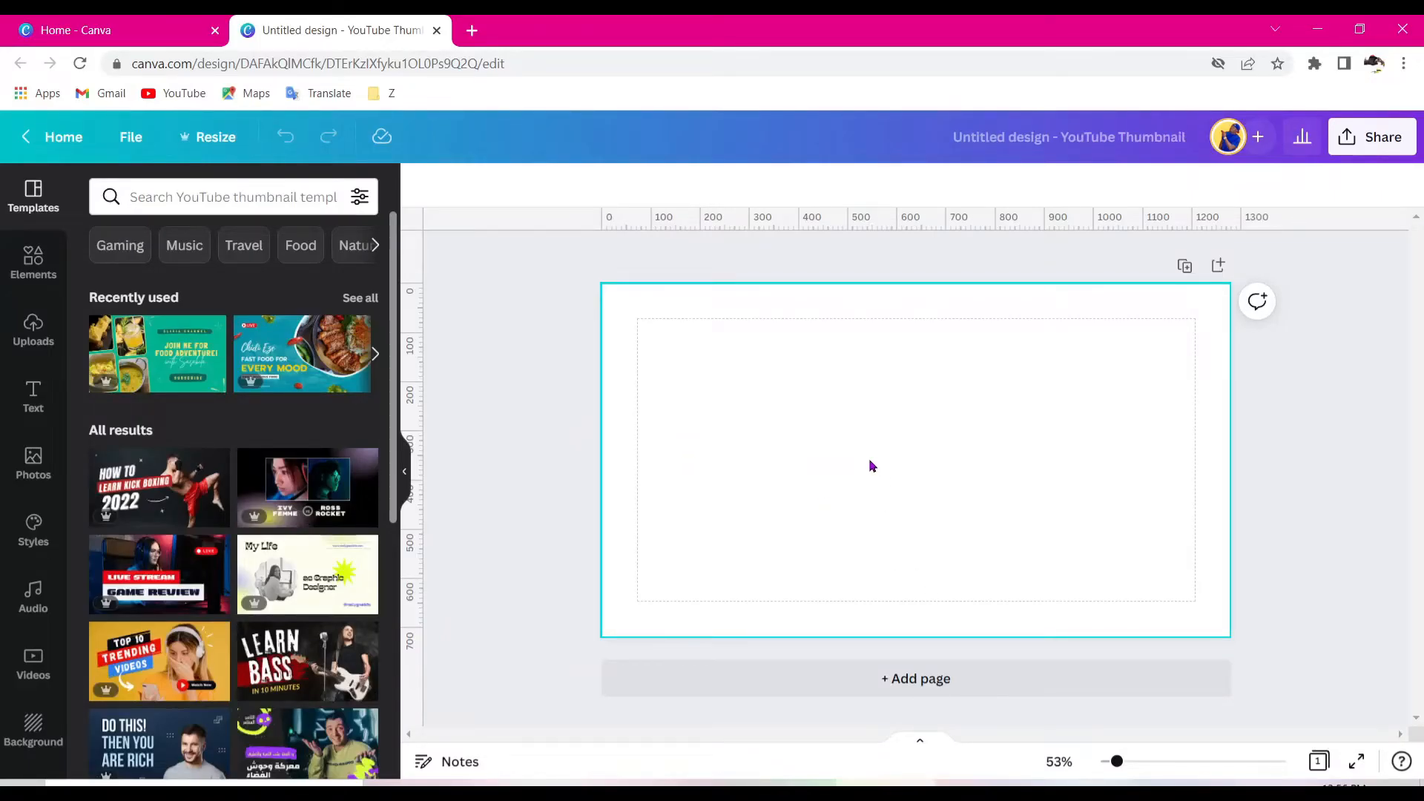
- Open the Frame elements in the new blank thumbnail and add a circle frame
click(28, 261)
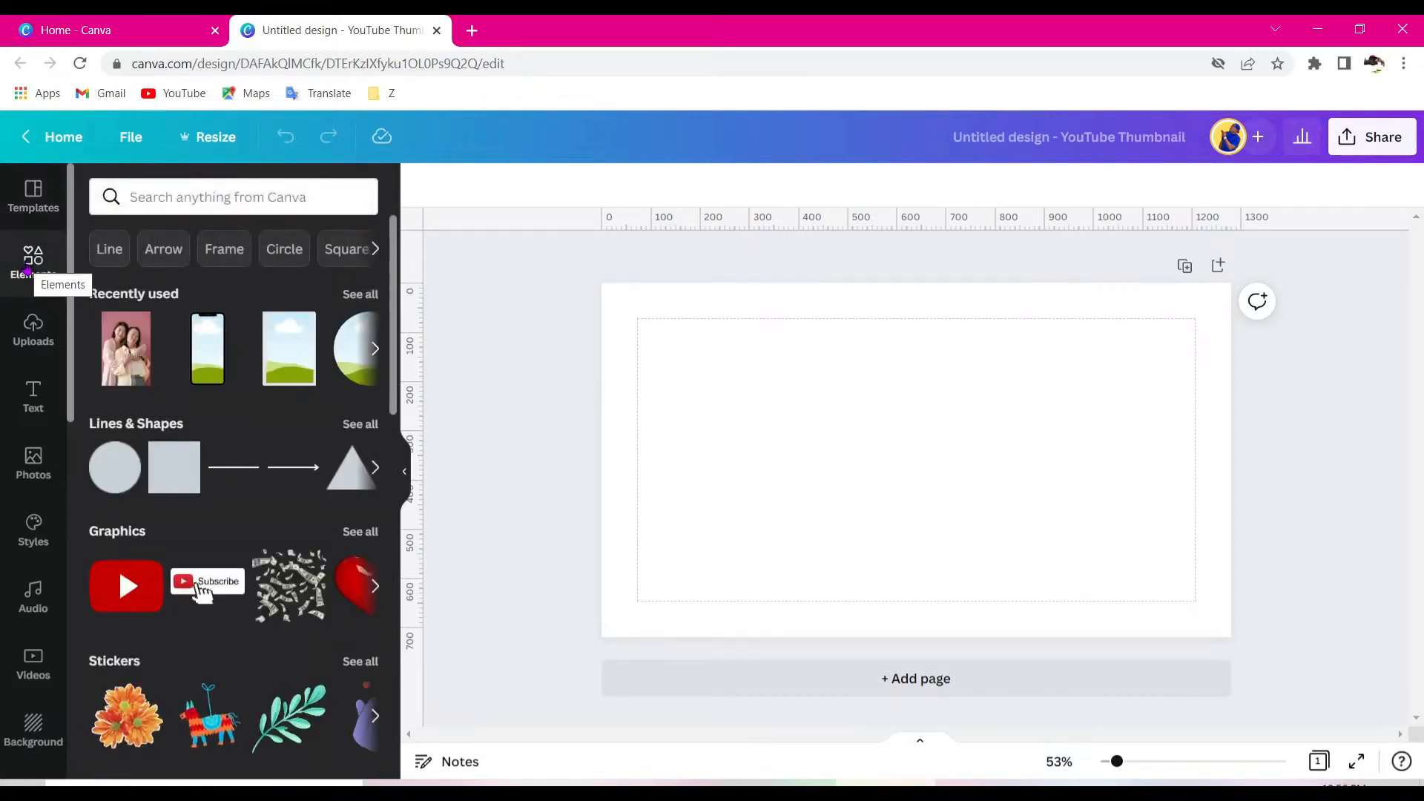
click(225, 250)
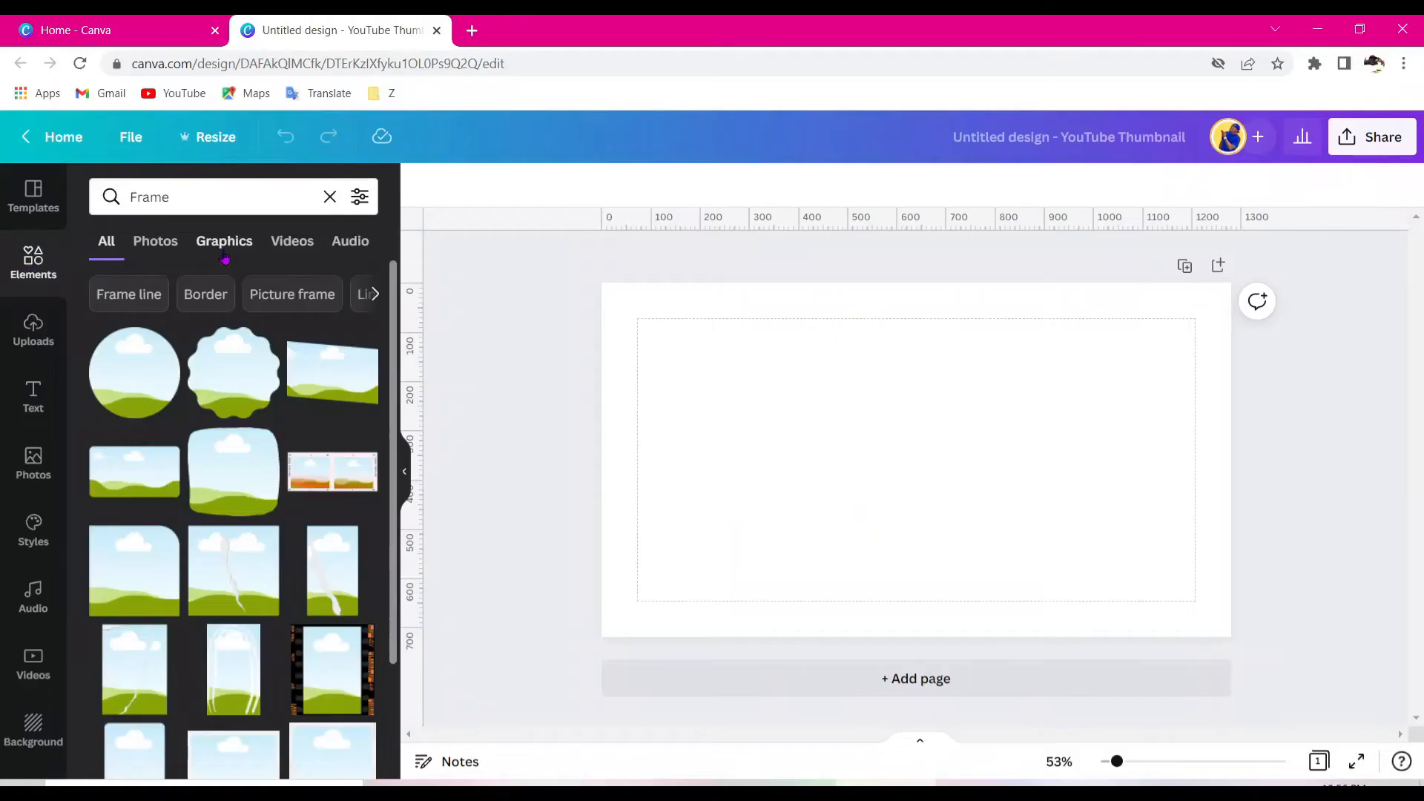
click(131, 382)
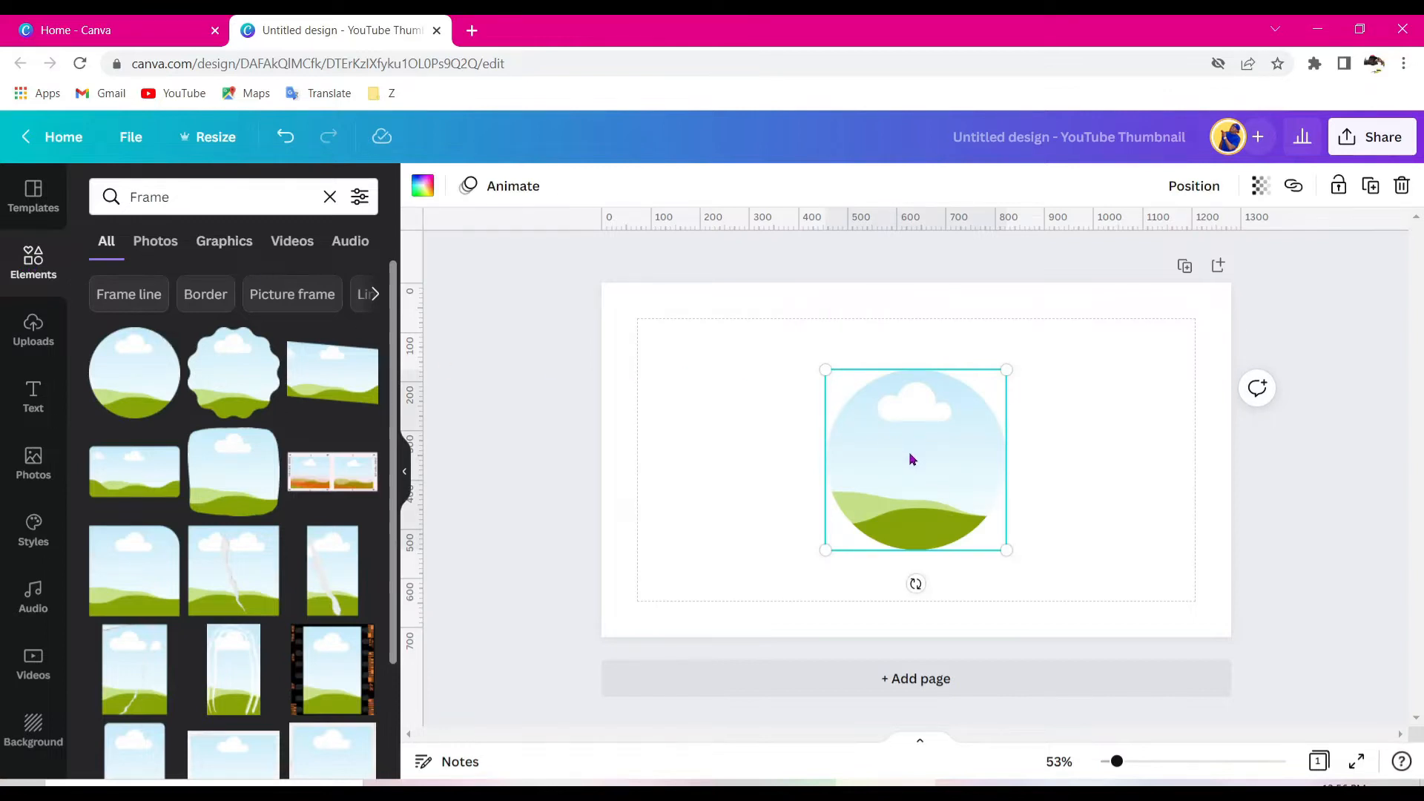
- Add a rectangular photo frame and a phone frame to the thumbnail
scroll(245, 398, down, 3)
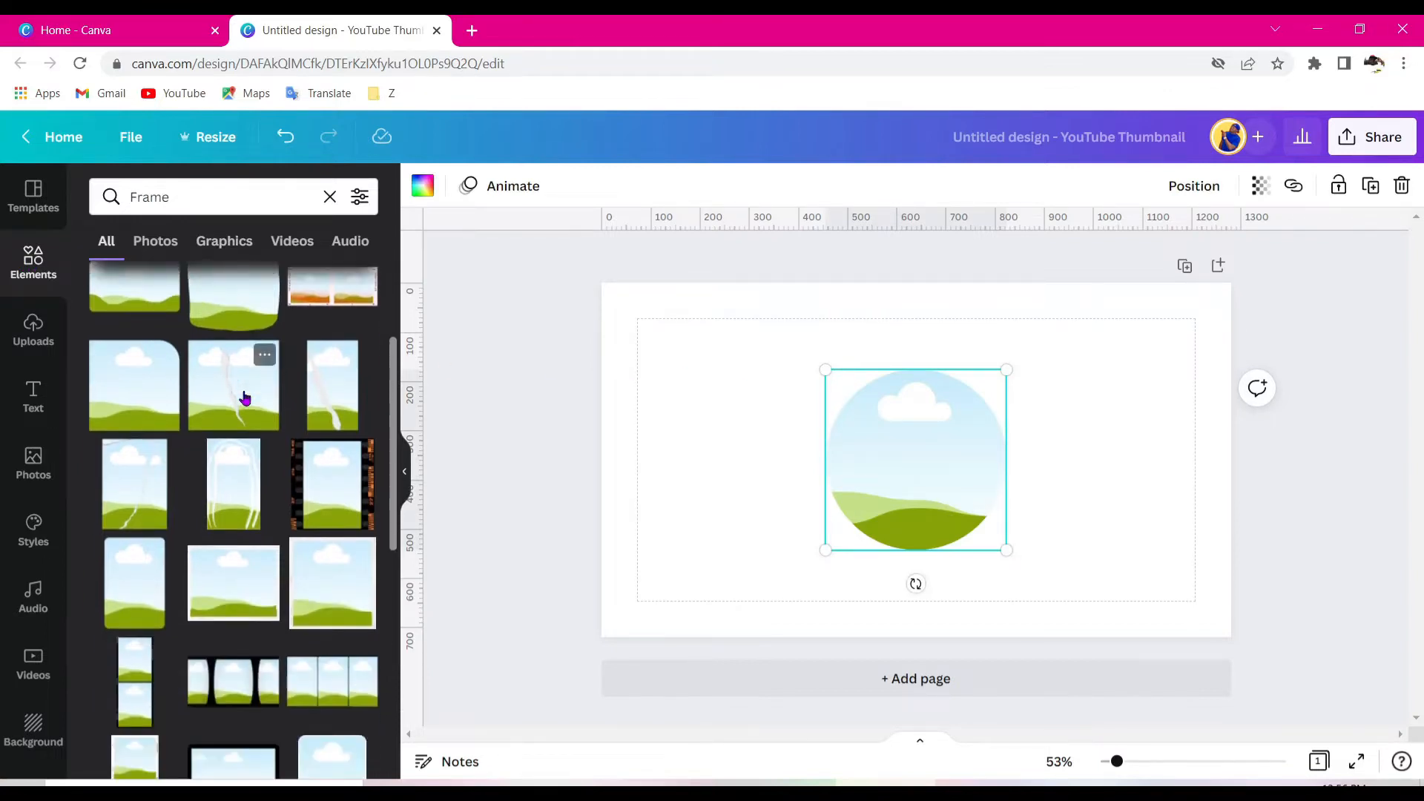
scroll(245, 398, down, 1)
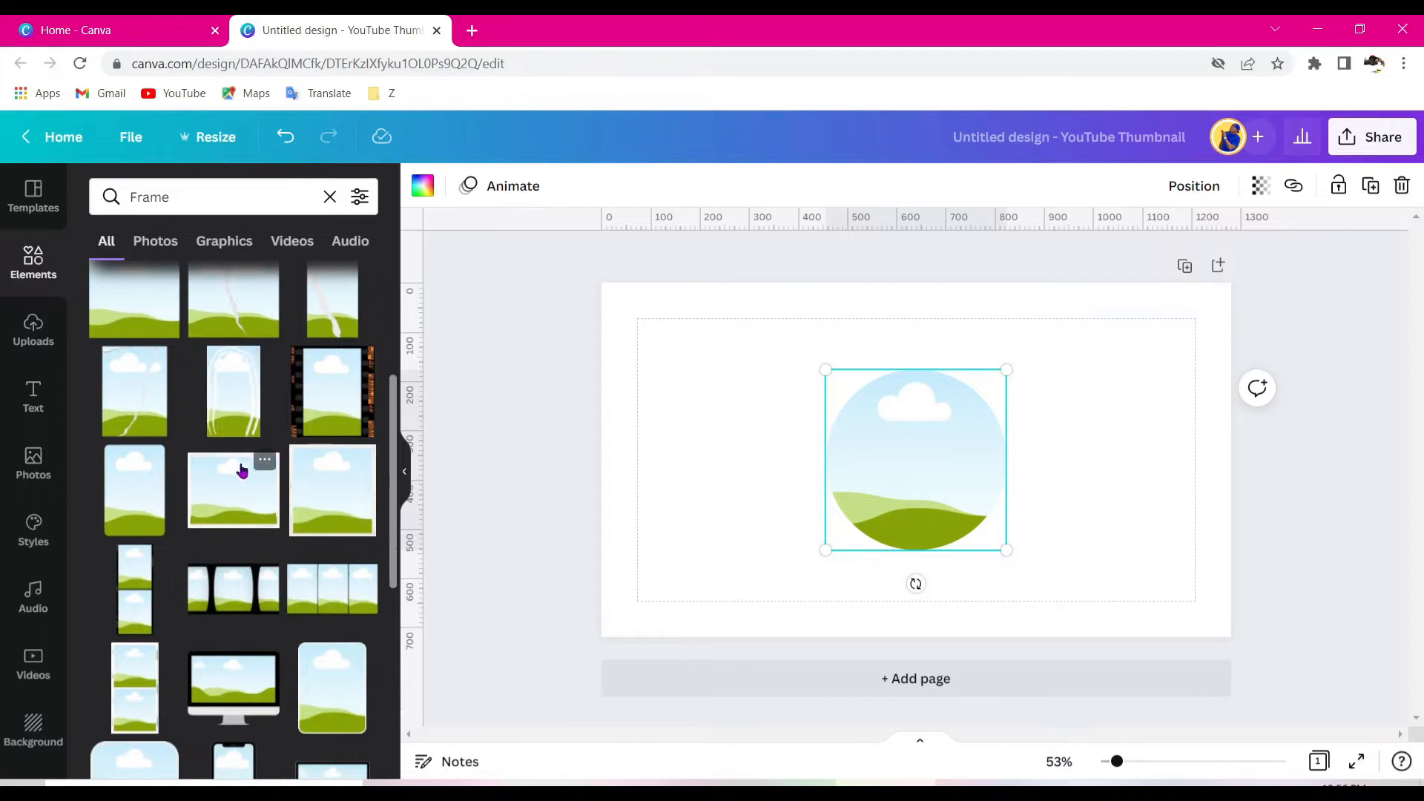
click(229, 489)
scroll(228, 486, down, 2)
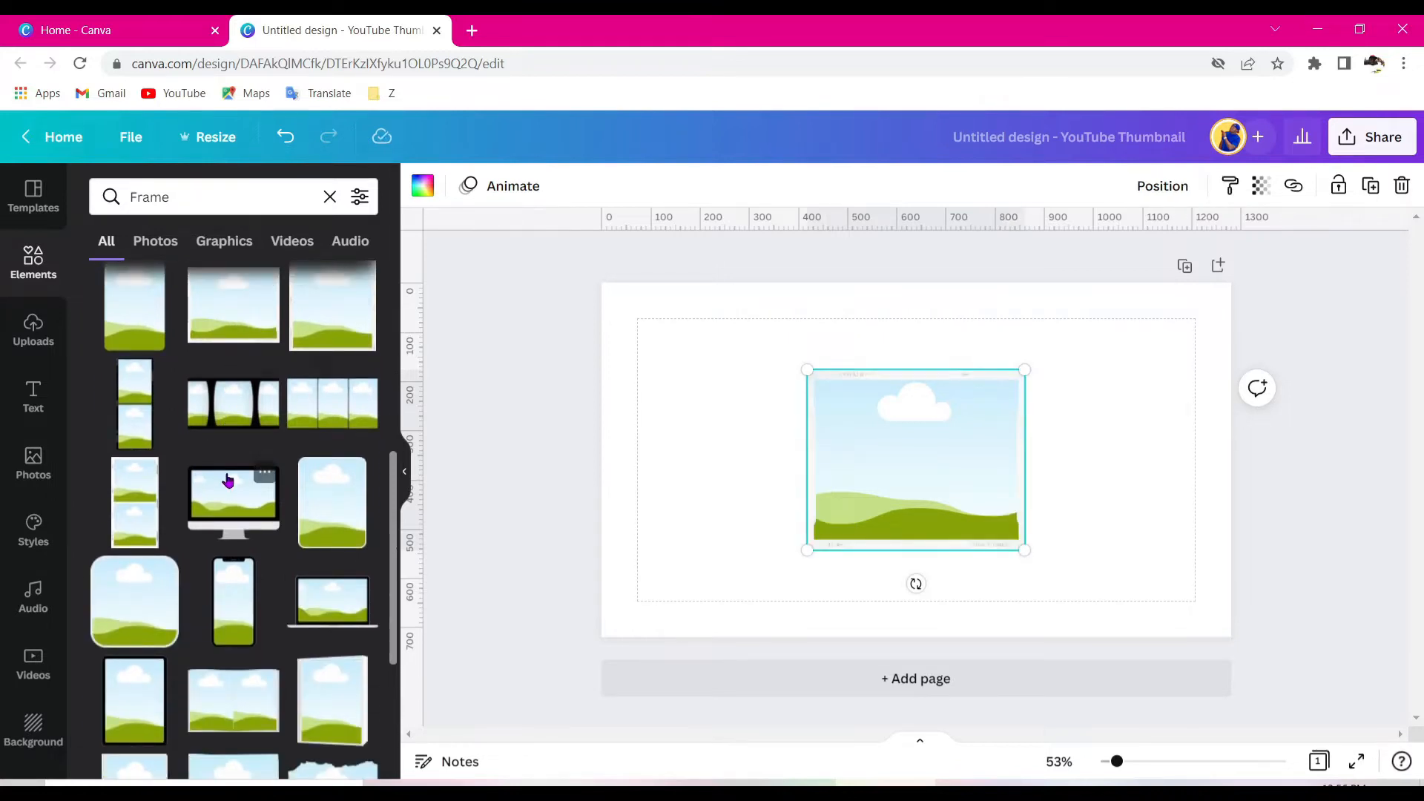
click(225, 615)
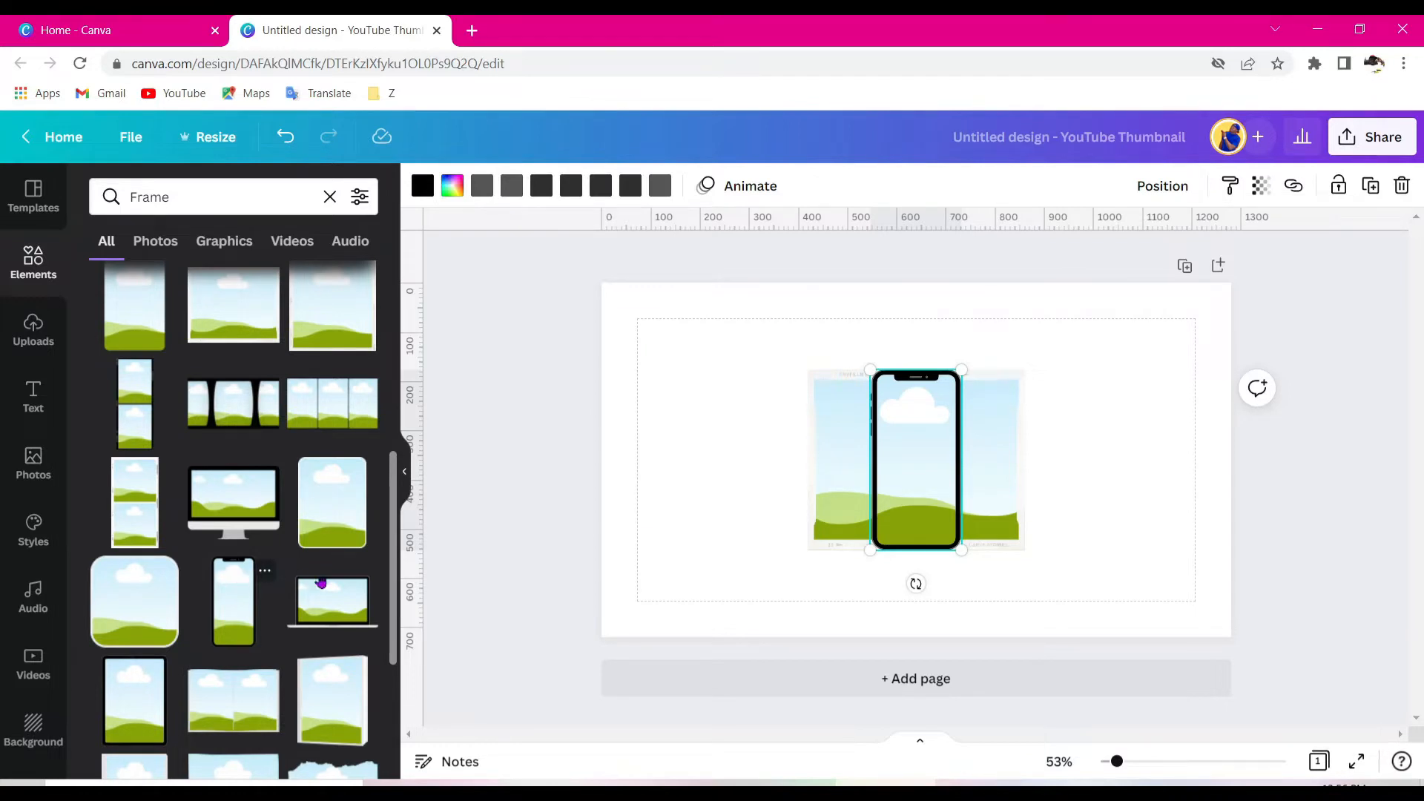
- Arrange the frames: phone on the right, rectangular frame on the left, circle frame in the middle
drag(926, 469, 1143, 469)
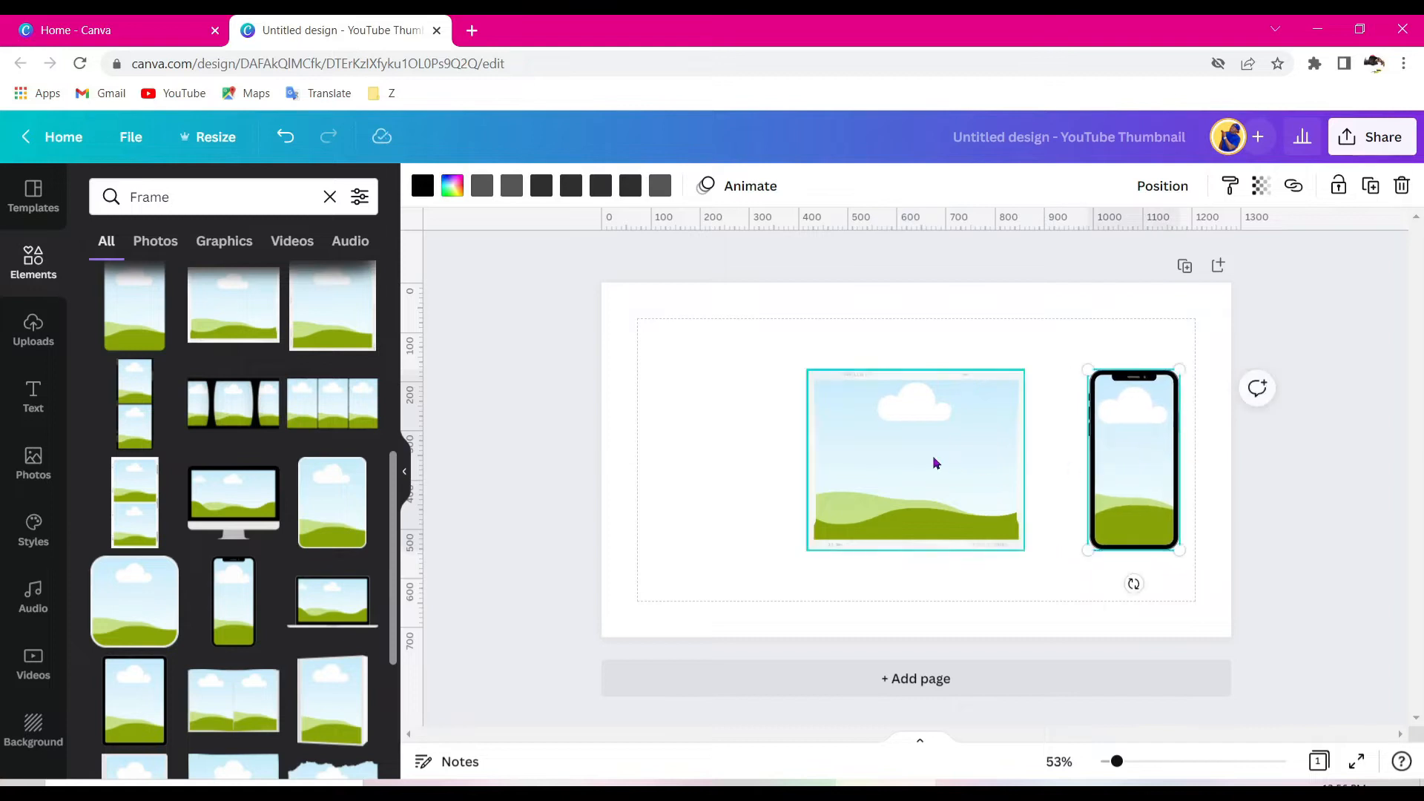
drag(856, 465, 666, 461)
drag(891, 484, 925, 471)
drag(769, 467, 787, 466)
click(986, 335)
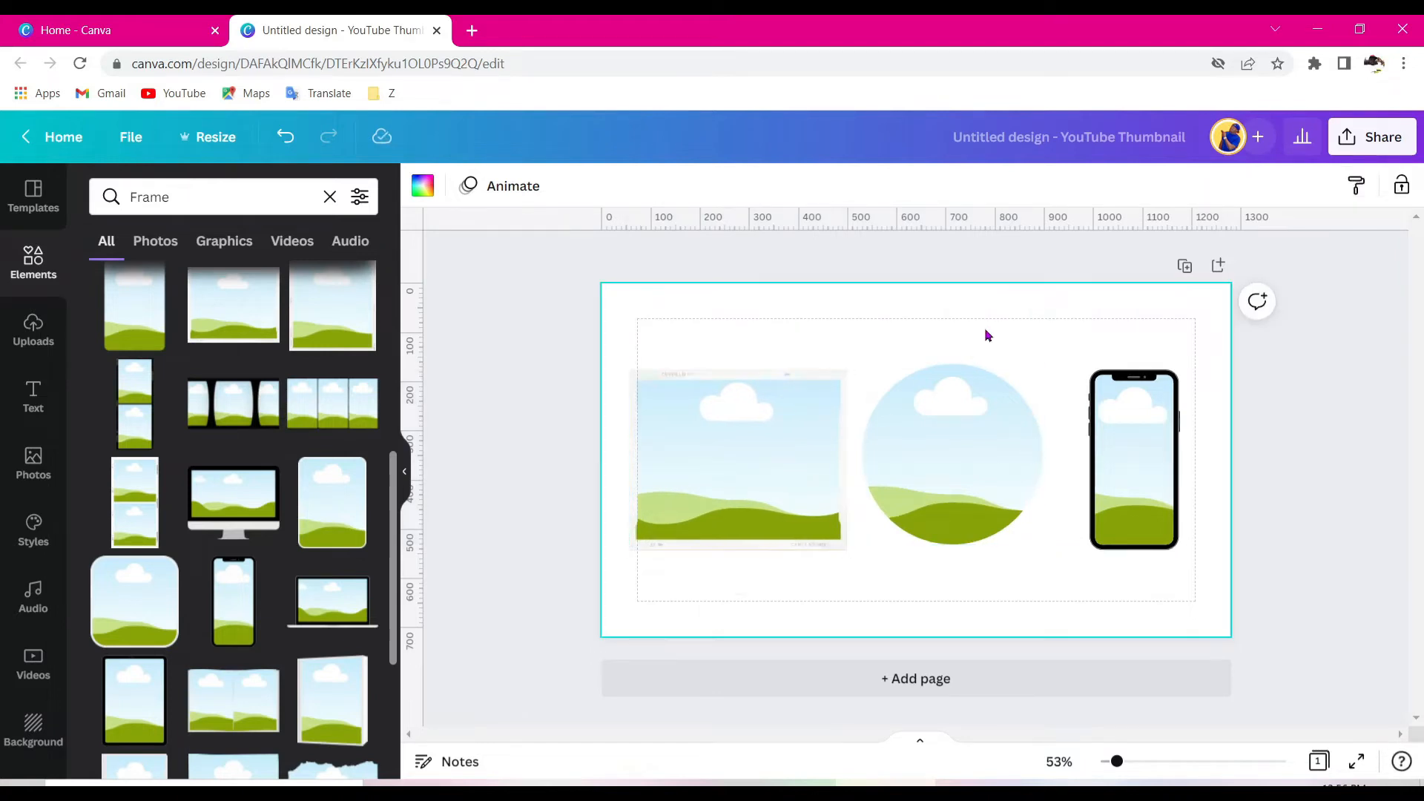
- Enlarge the phone frame and the circle frame and align them in the row
click(1114, 416)
drag(1180, 550, 1155, 500)
click(992, 492)
drag(1036, 546, 1058, 561)
drag(981, 524, 973, 513)
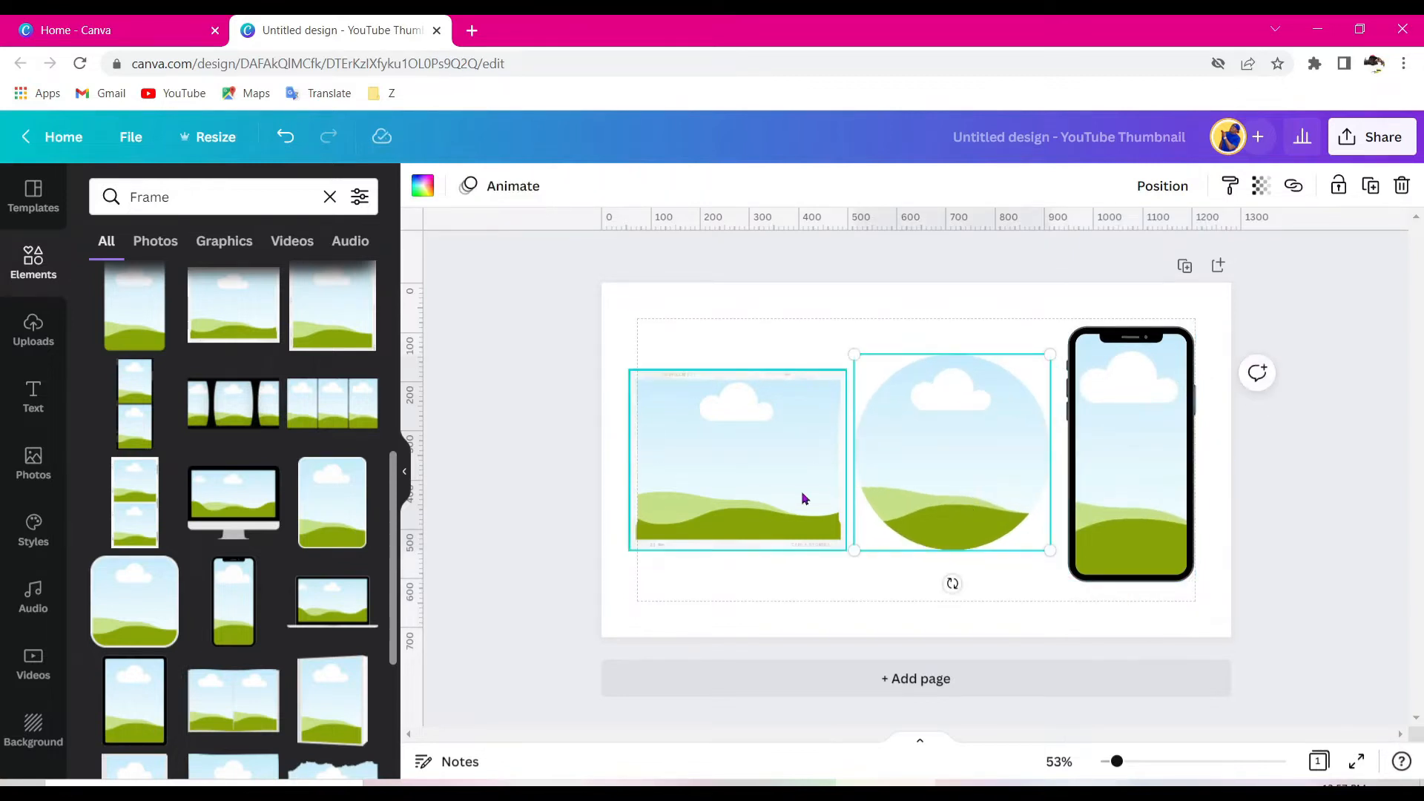
- Enlarge the rectangular photo frame on the left to match the other frames
drag(1119, 763, 1122, 762)
click(747, 488)
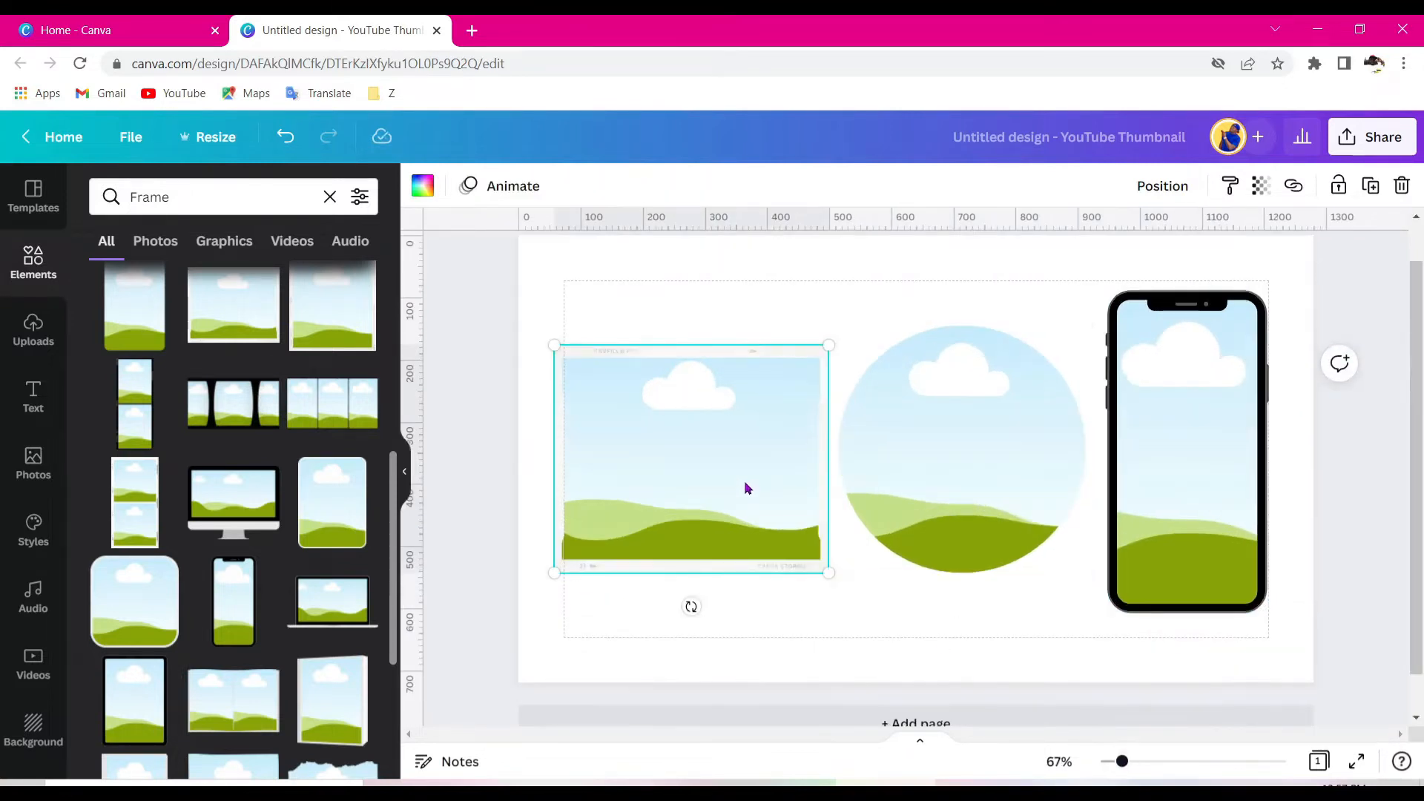
drag(565, 352, 539, 320)
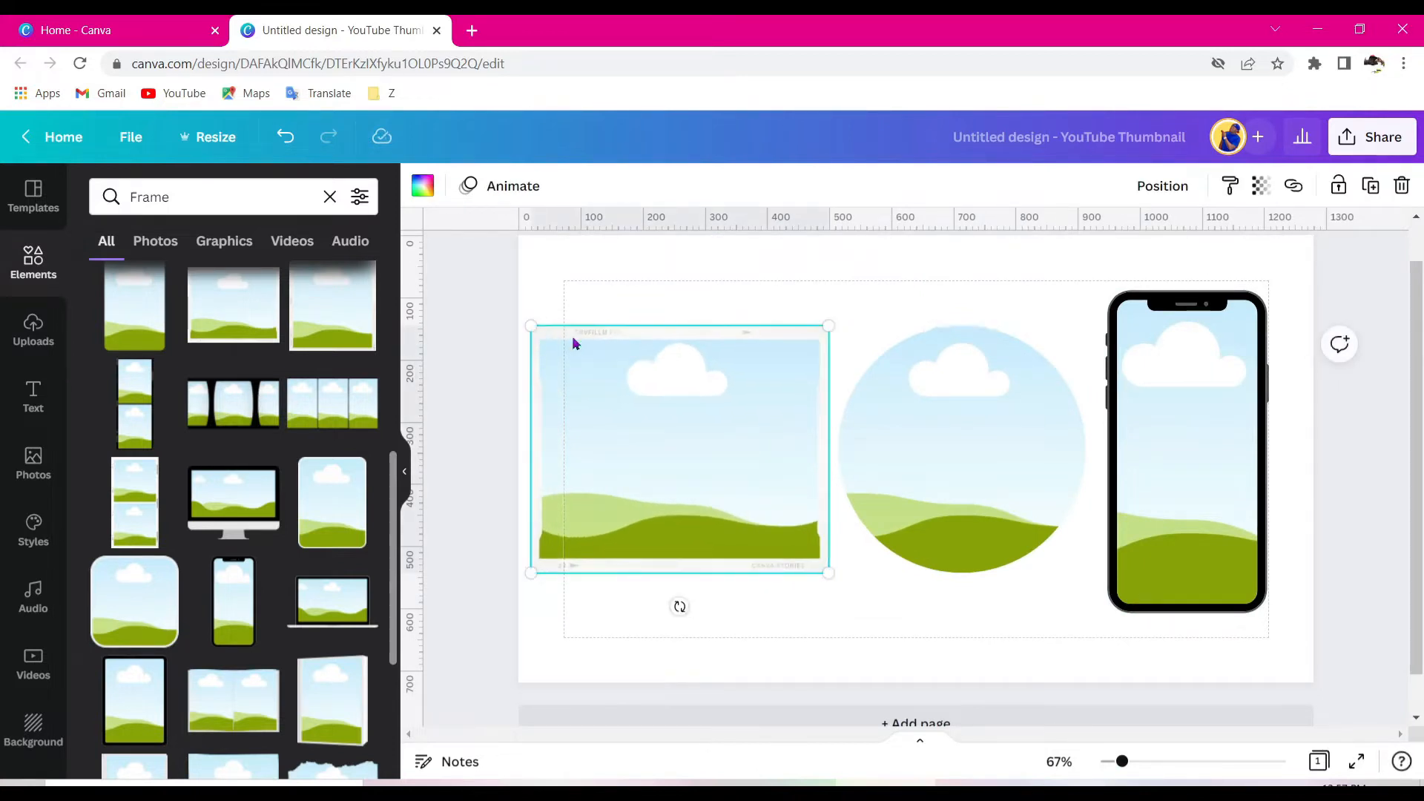
click(732, 294)
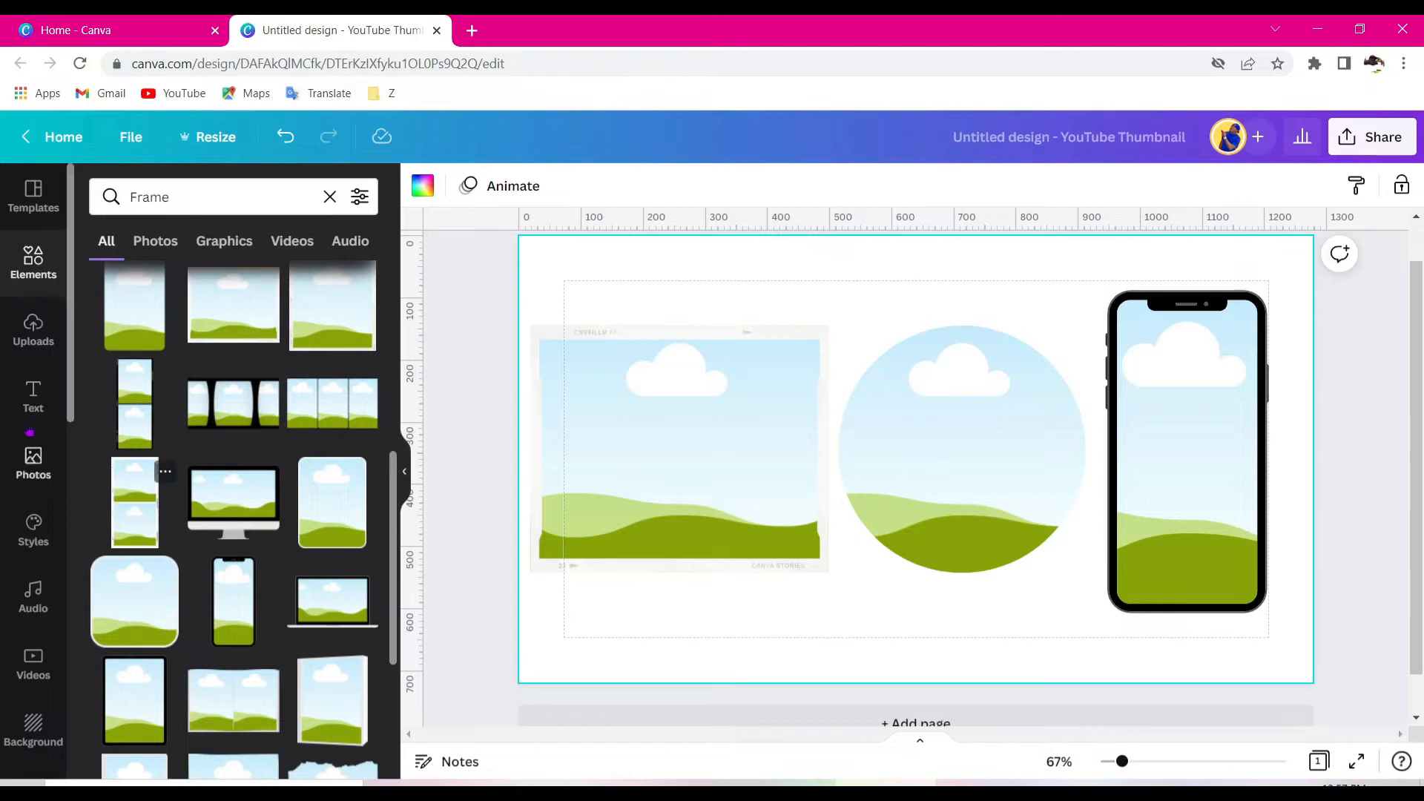
- Fill the phone, rectangular and circle frames with photos of the man in blue from My Photos
scroll(17, 365, down, 3)
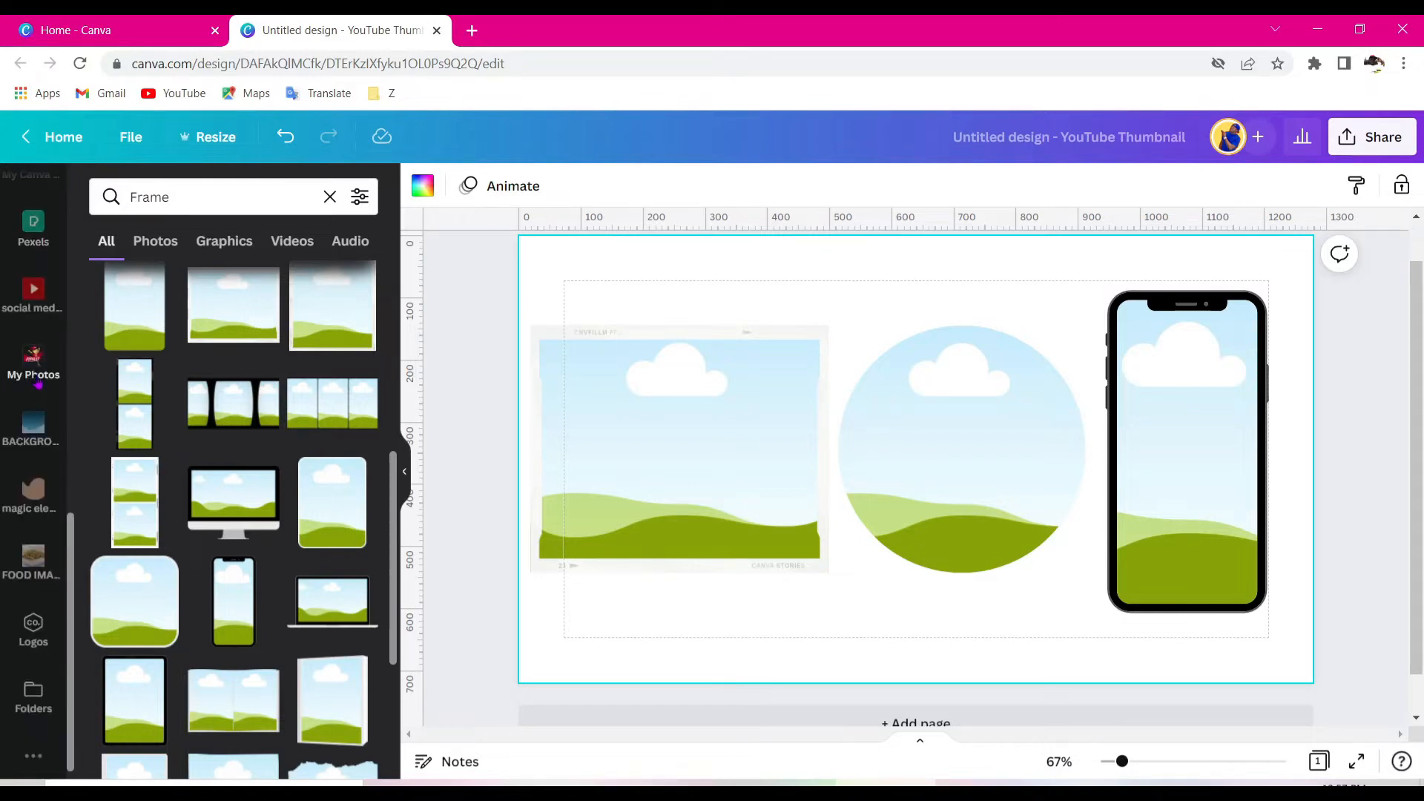
click(36, 378)
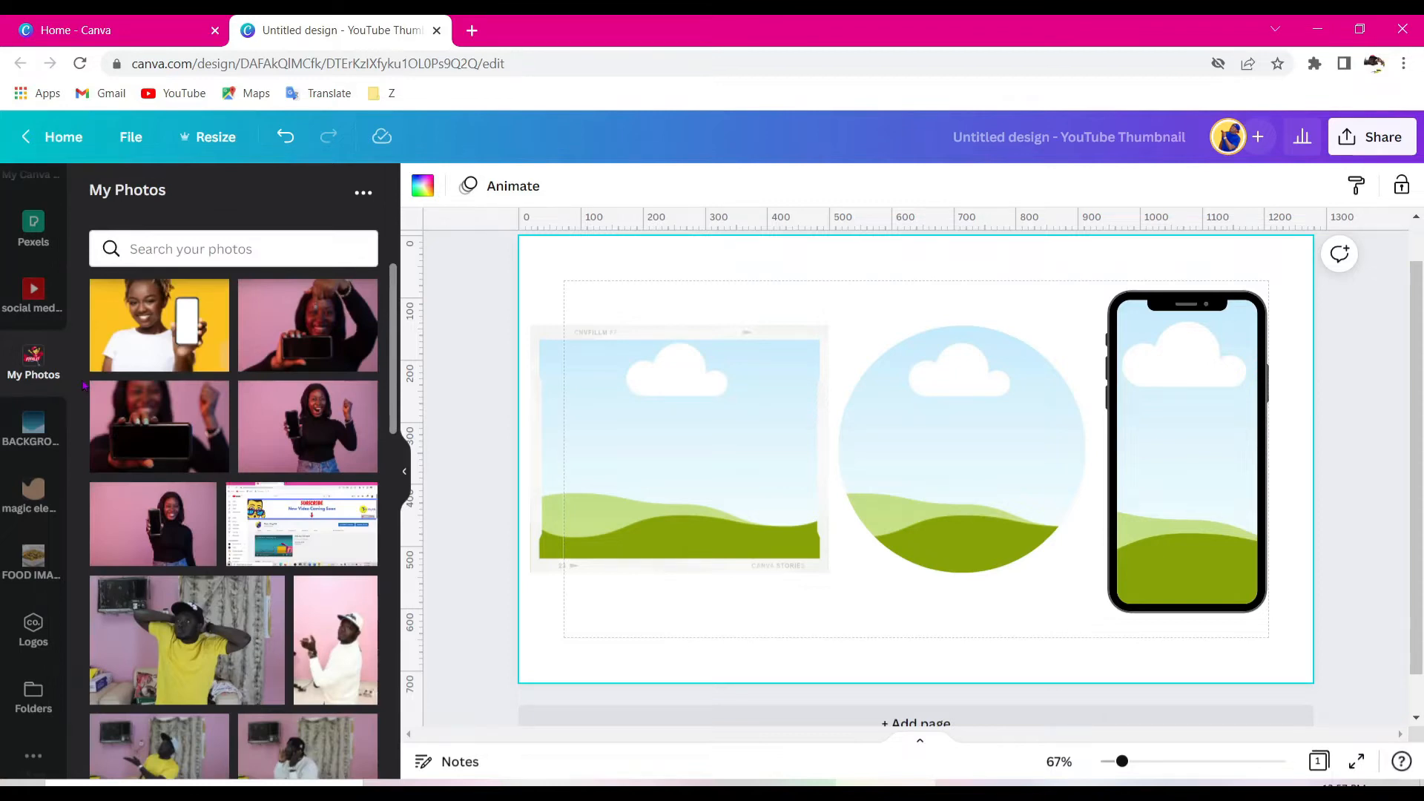
scroll(178, 426, down, 10)
scroll(178, 426, down, 5)
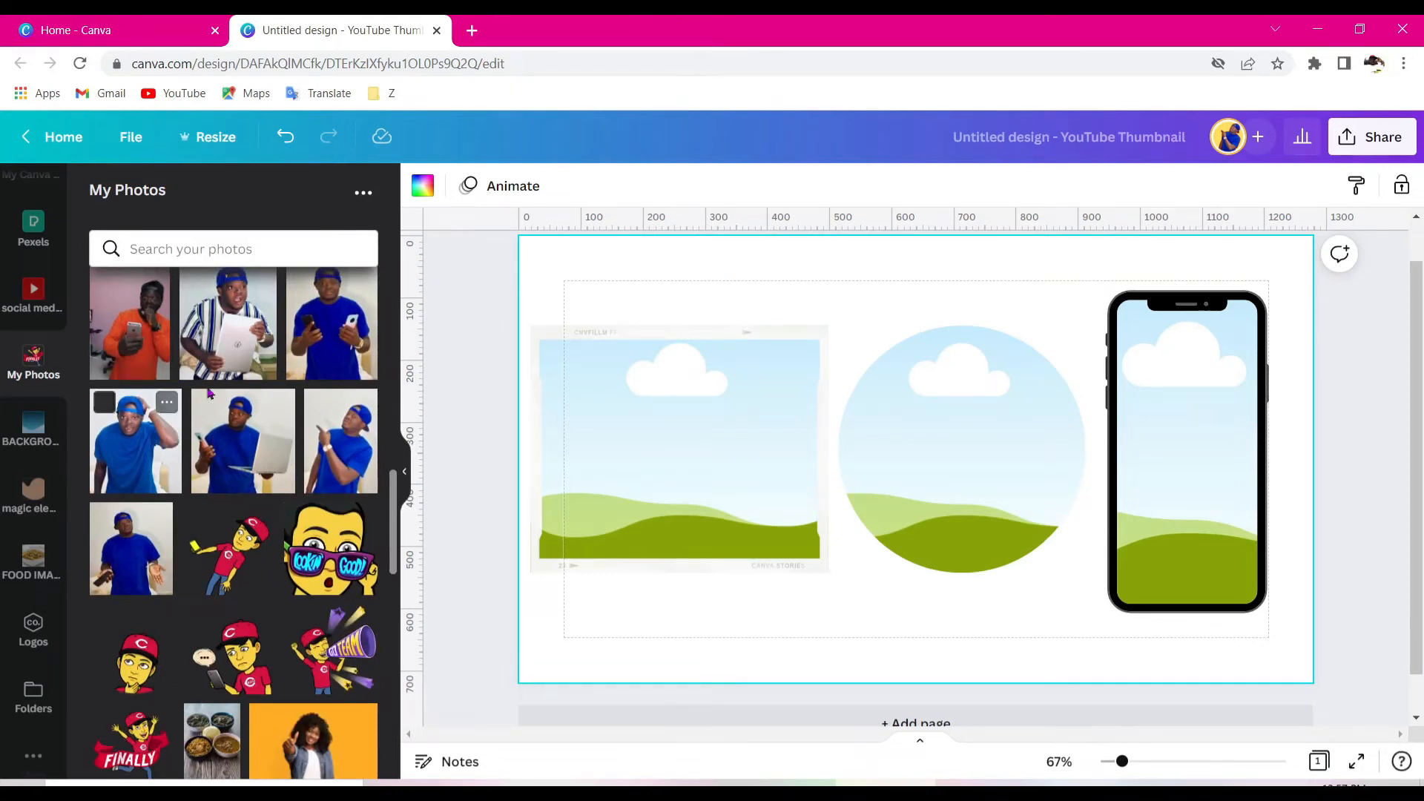
drag(241, 349, 1135, 388)
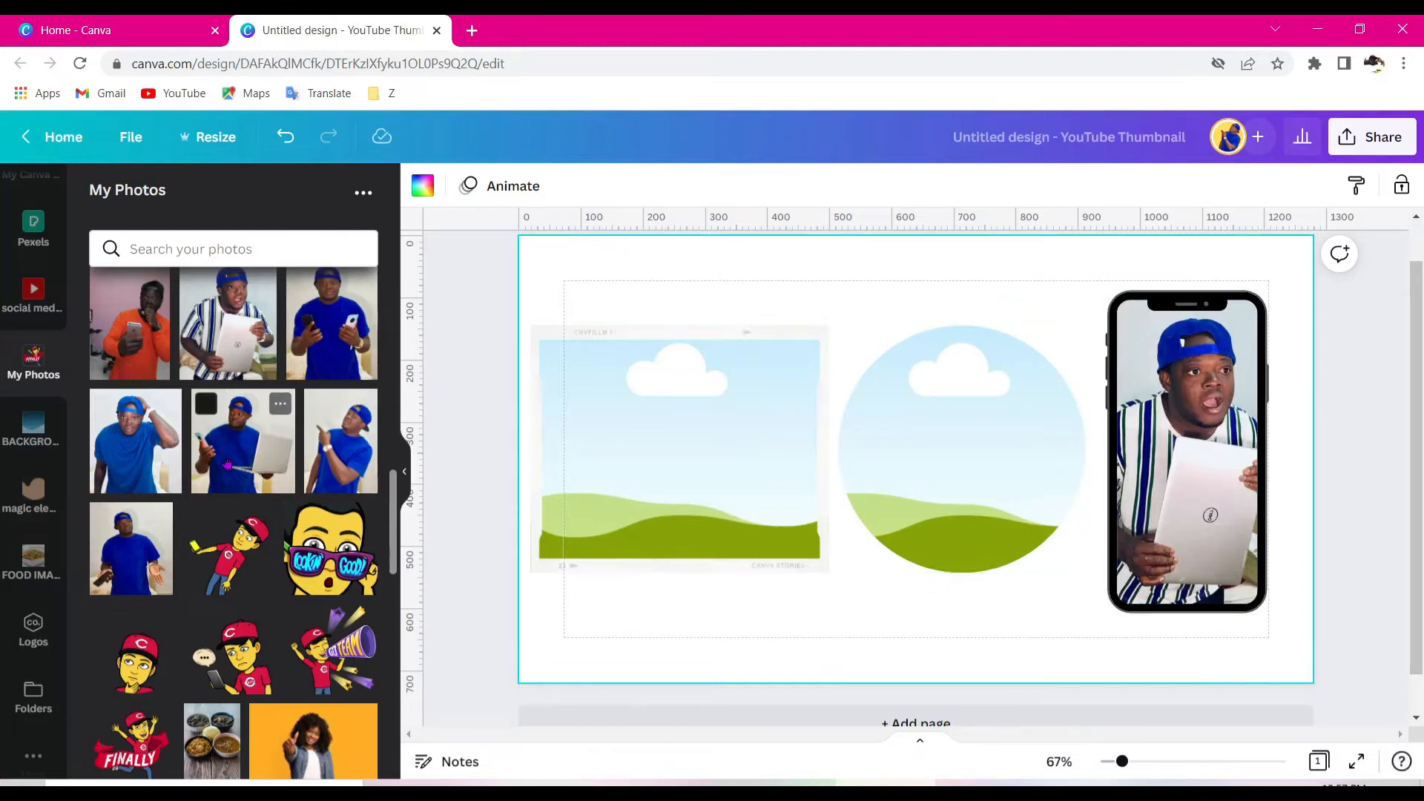
drag(228, 465, 660, 460)
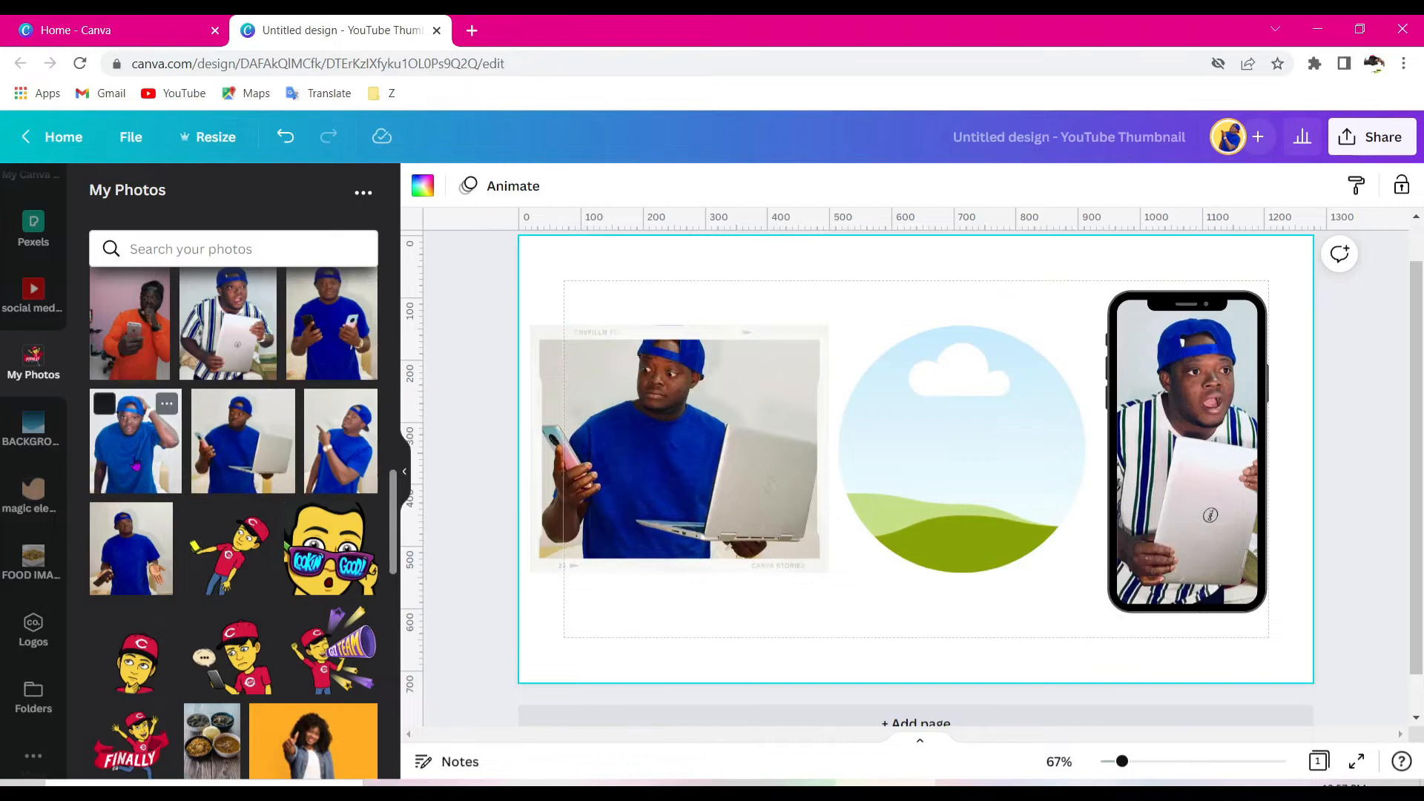
drag(342, 445, 857, 479)
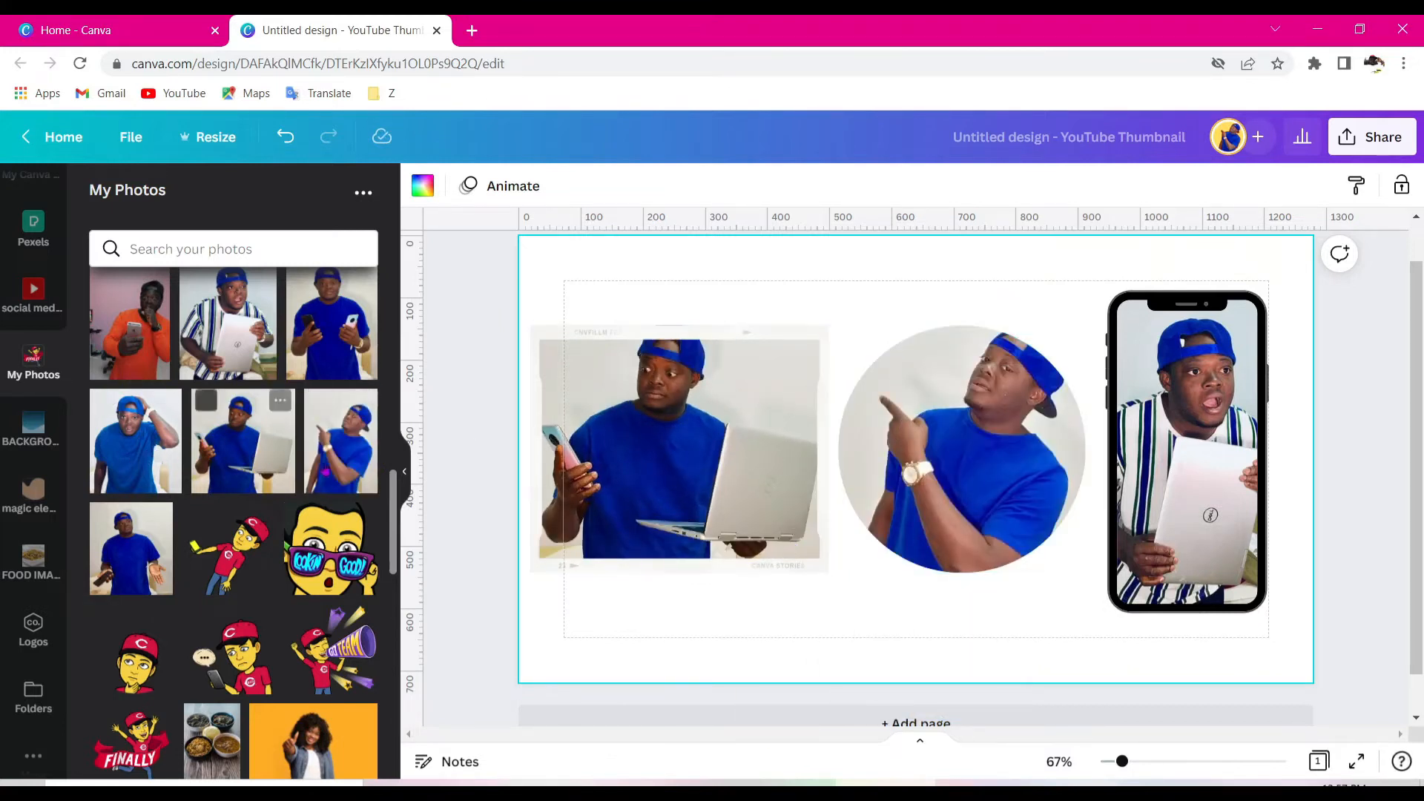
- Collapse the side panel and reposition the photo inside the rectangular frame
click(410, 482)
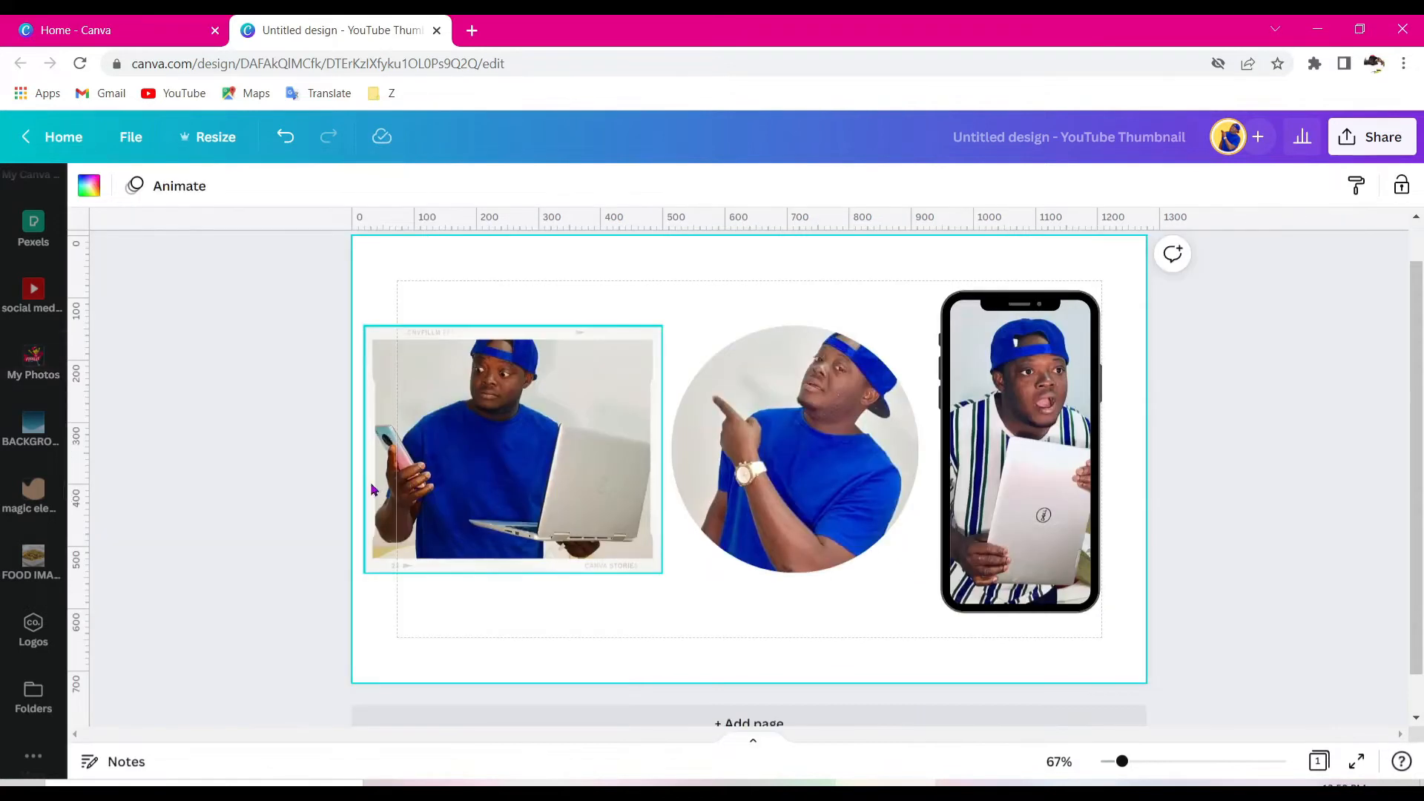
click(568, 362)
double_click(568, 386)
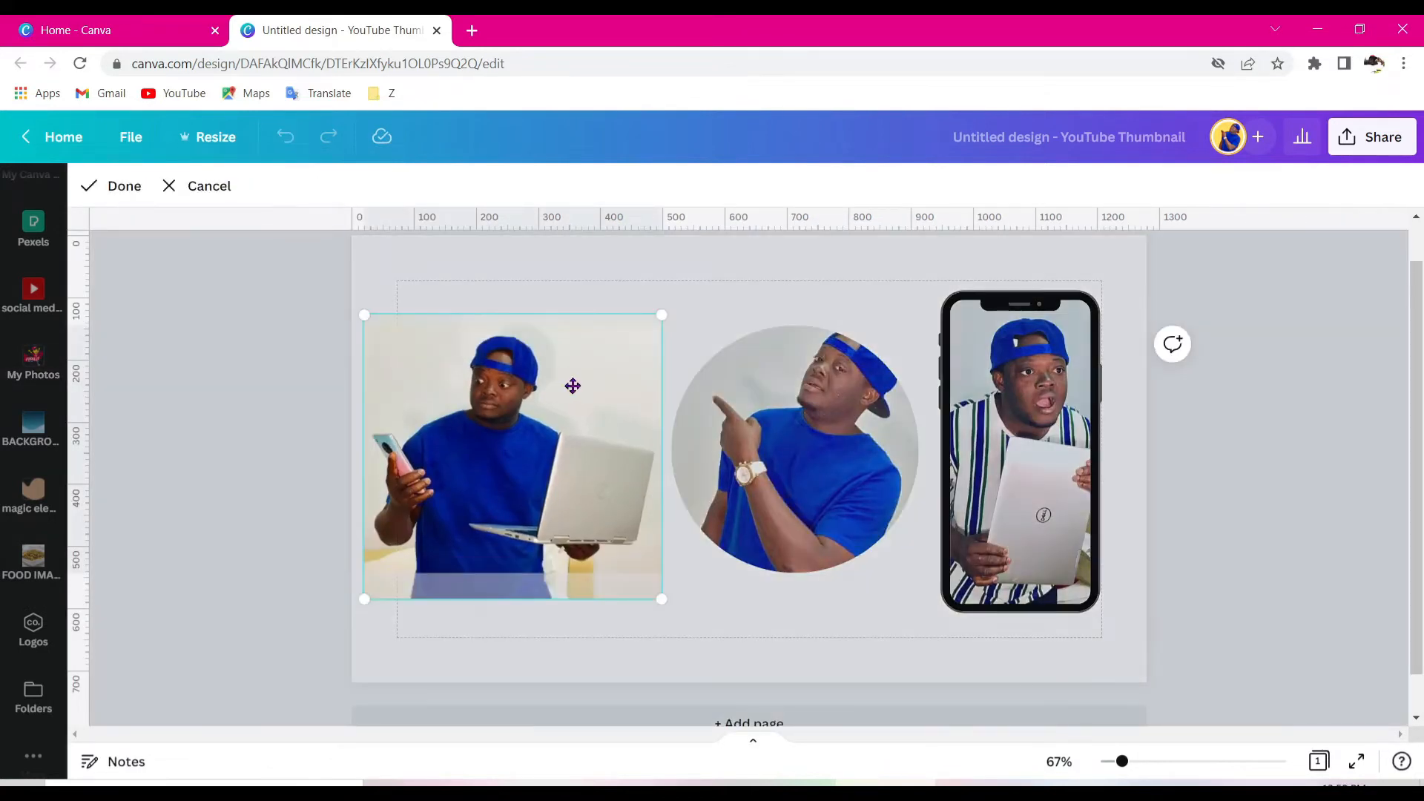
drag(575, 443, 603, 414)
click(754, 322)
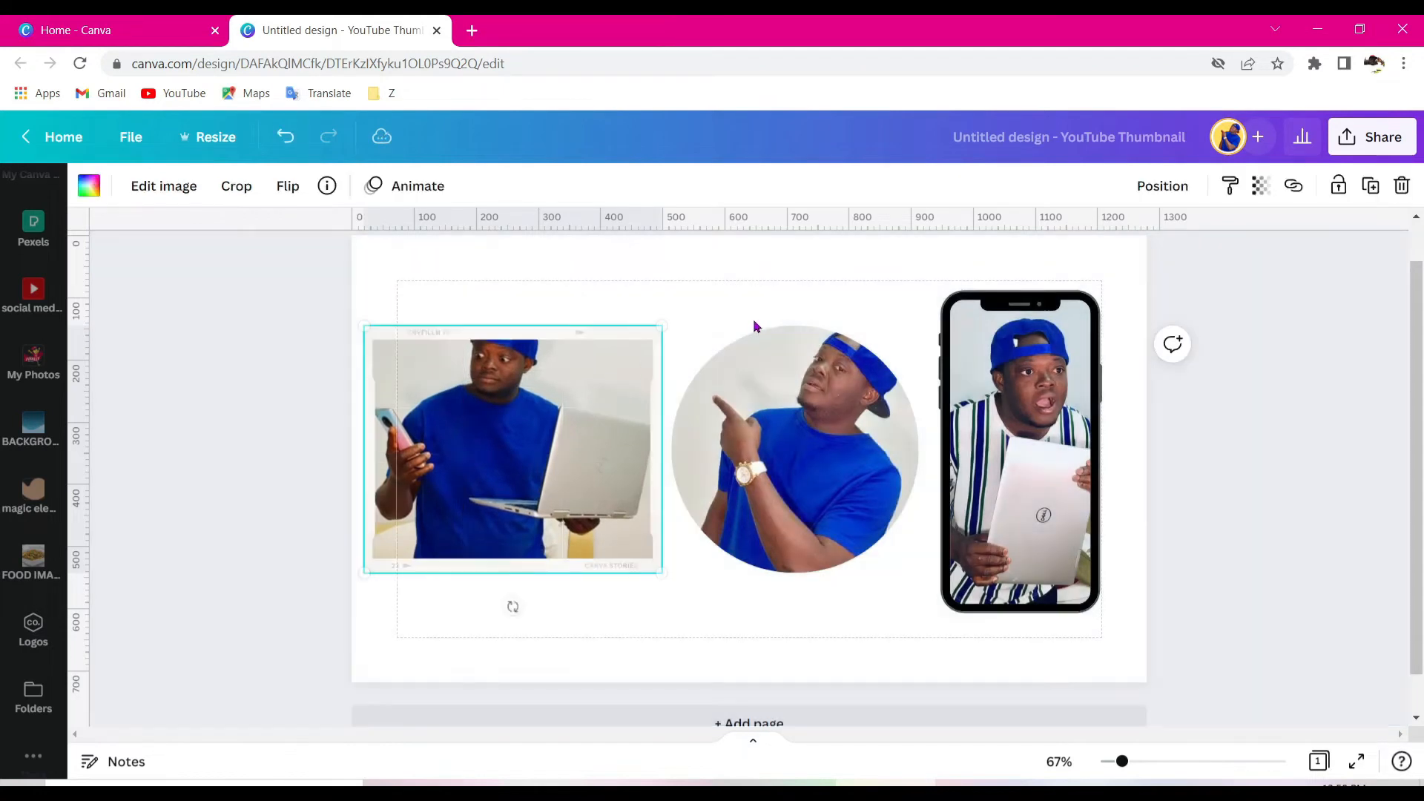
double_click(578, 387)
drag(577, 387, 563, 442)
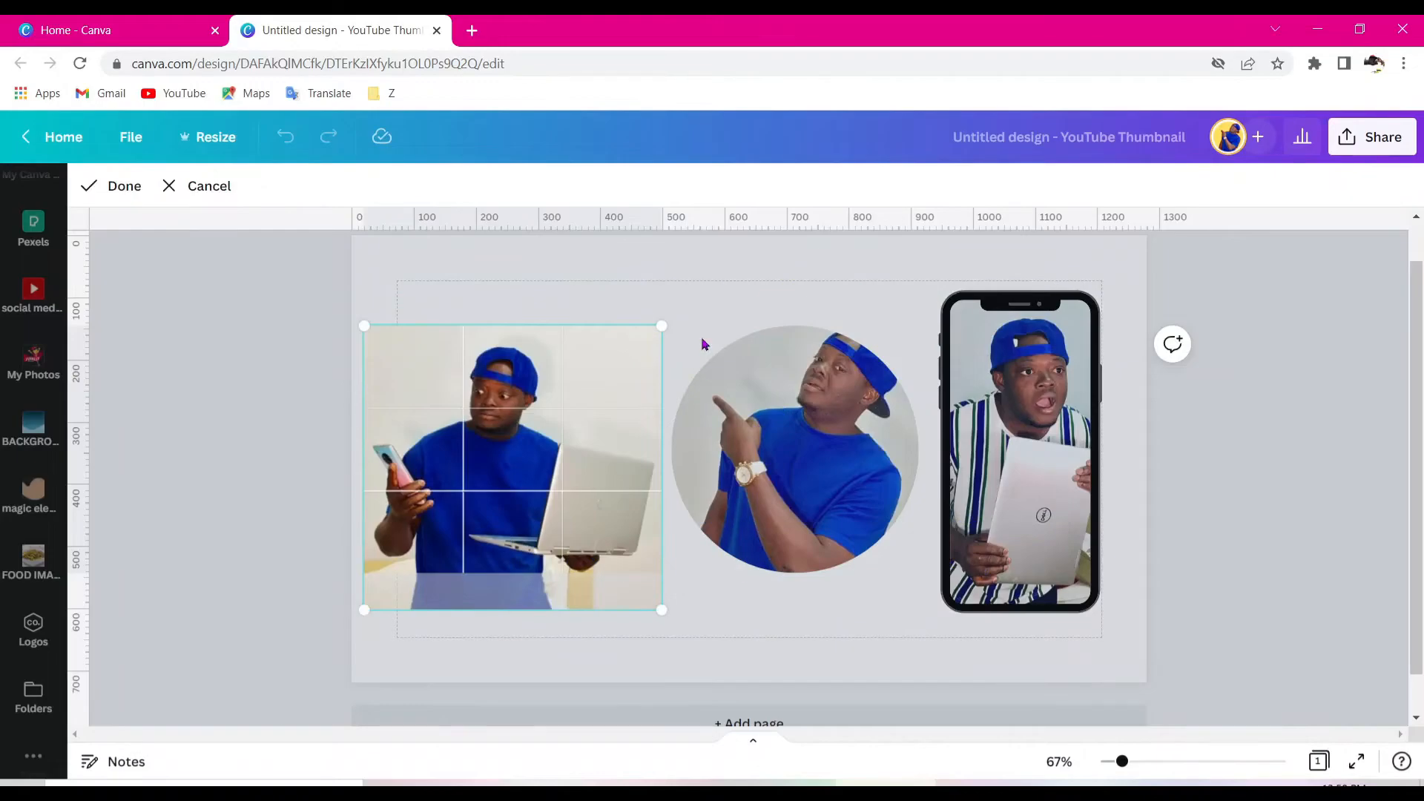
- Move the photo upward inside the circle frame
click(709, 324)
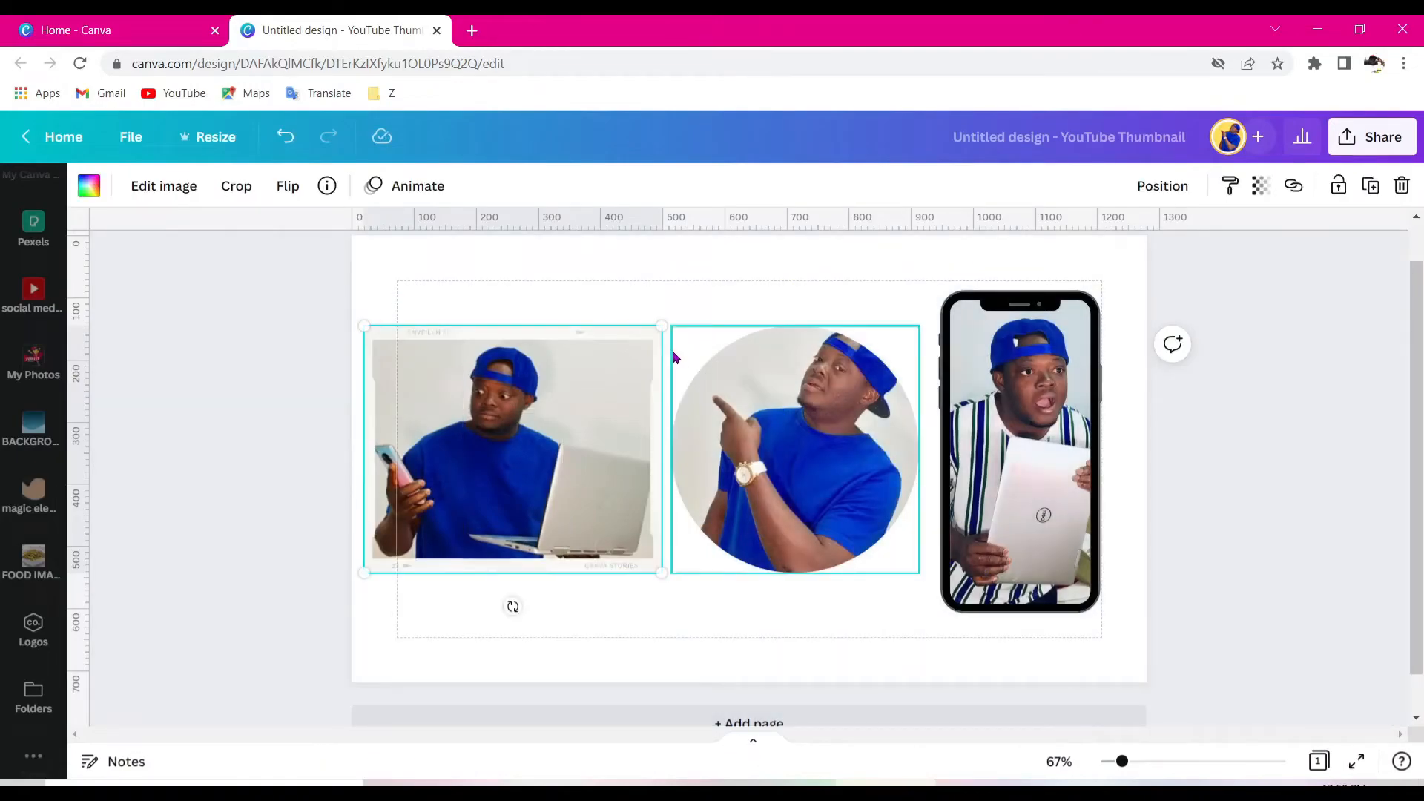
click(800, 498)
double_click(800, 498)
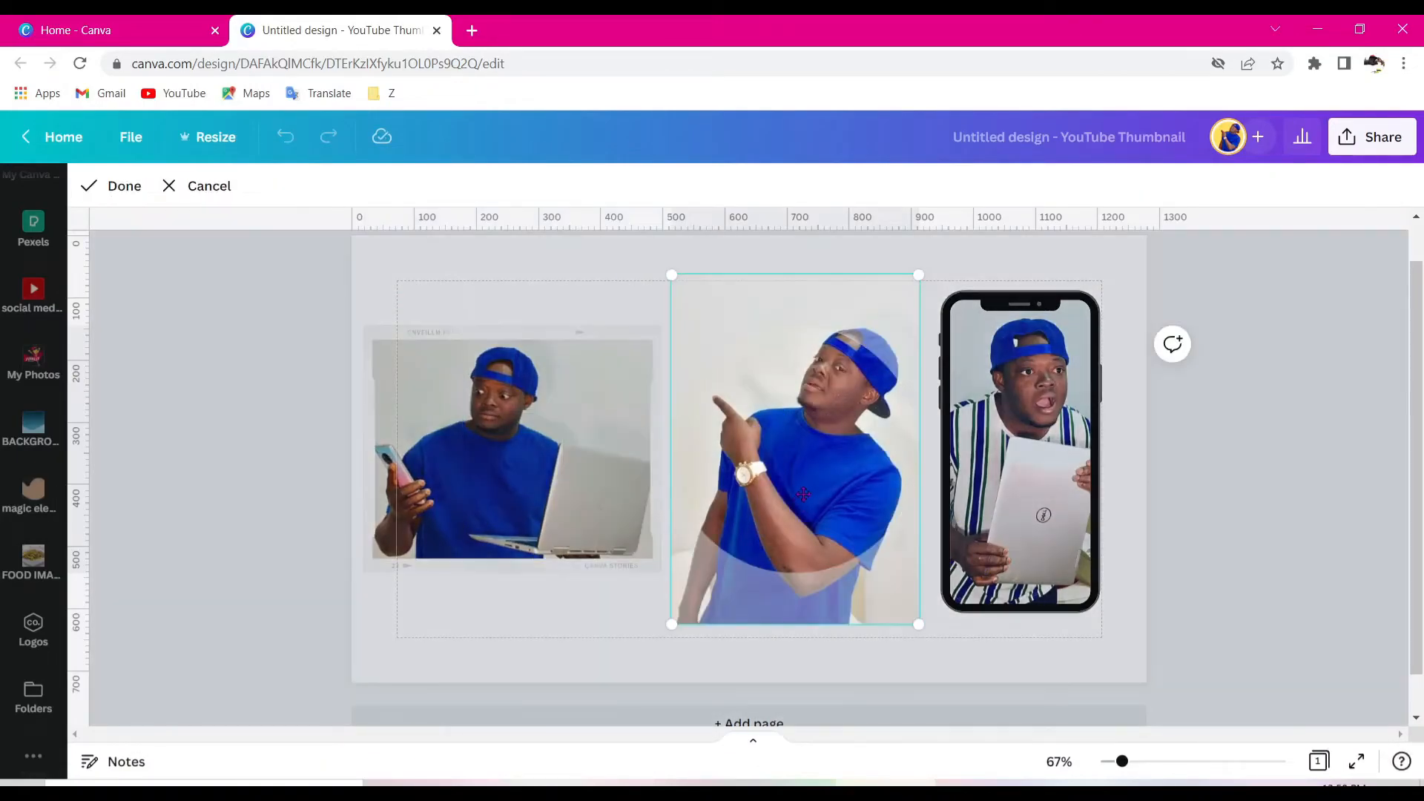
drag(818, 486, 760, 435)
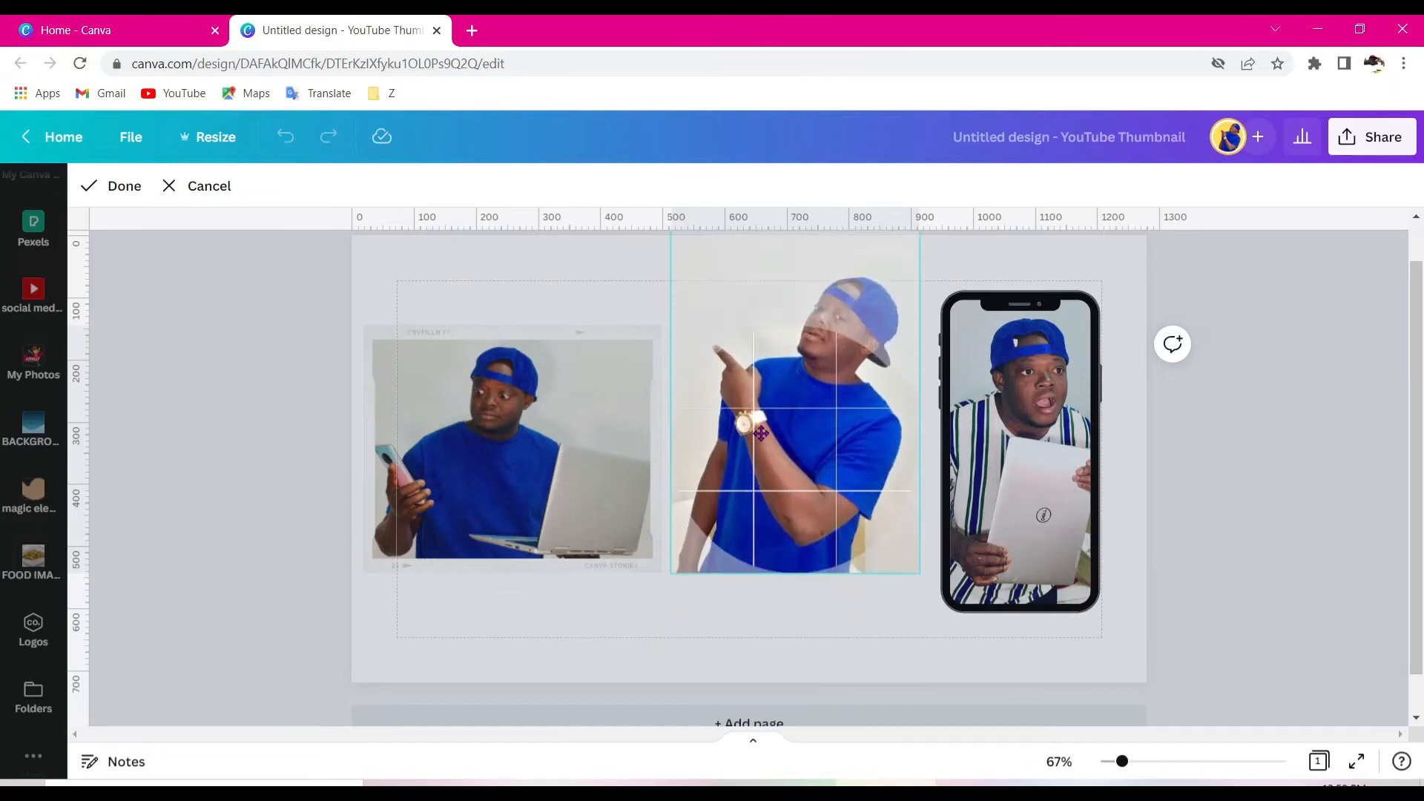
click(816, 643)
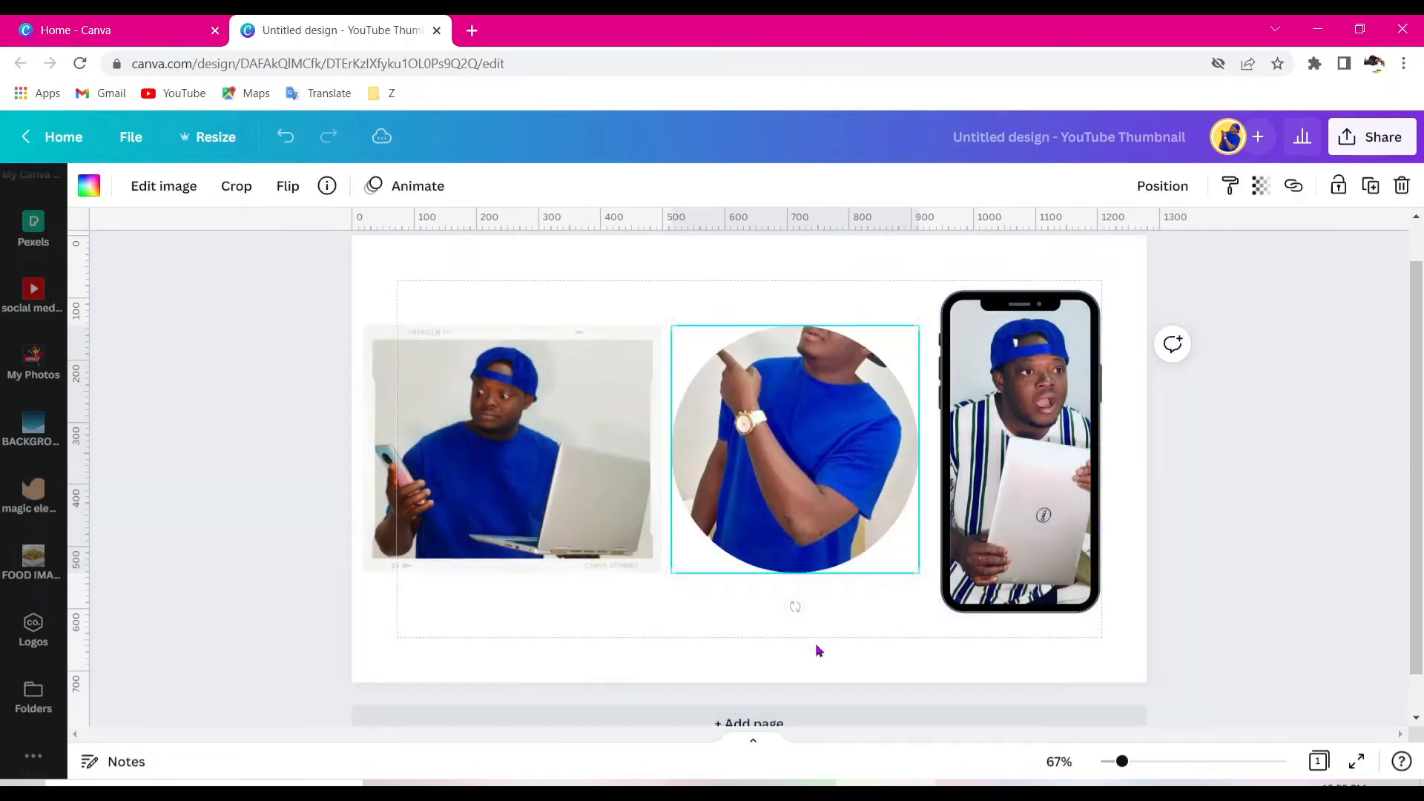
- Enlarge the photo inside the circle frame and reposition it within the circle
double_click(822, 477)
drag(813, 463, 765, 528)
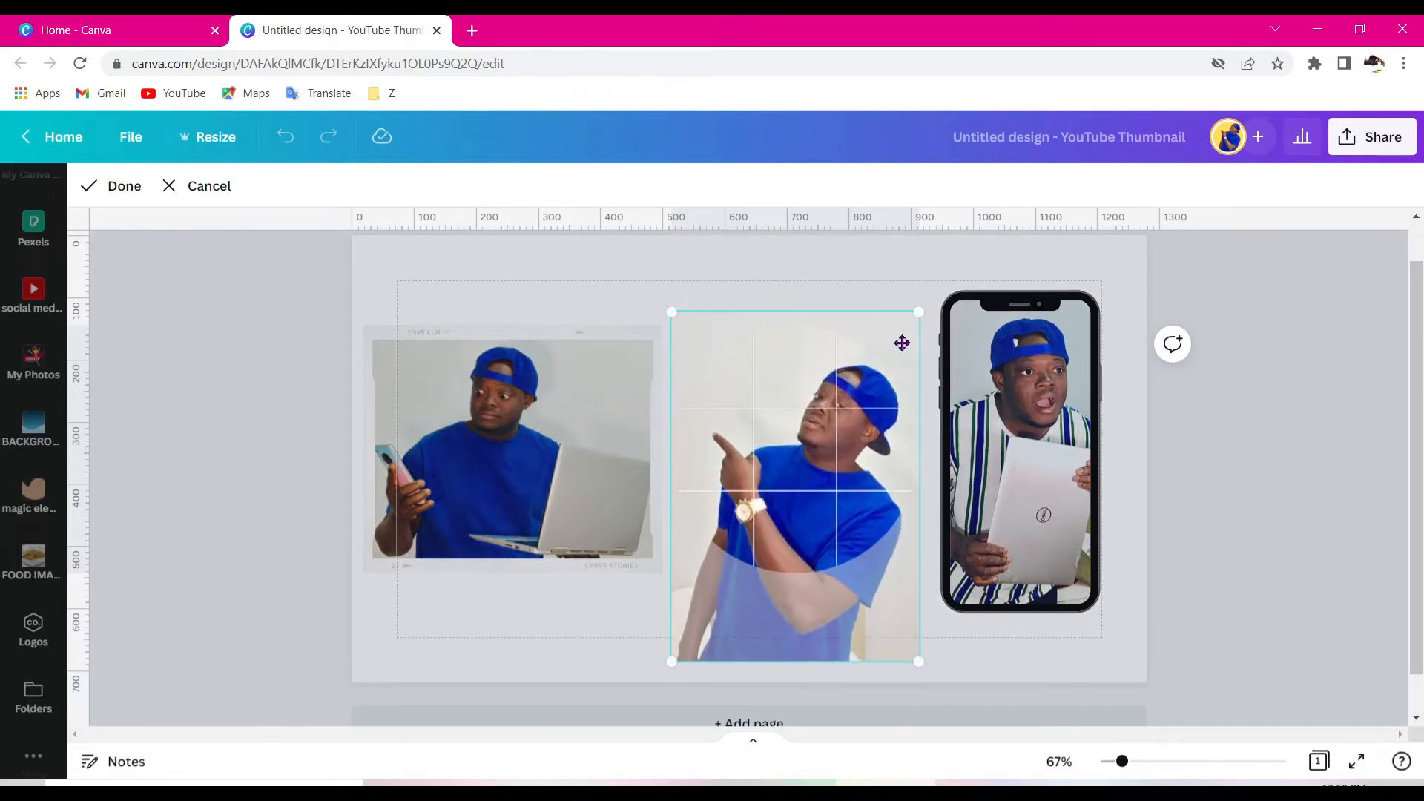
drag(918, 318, 875, 362)
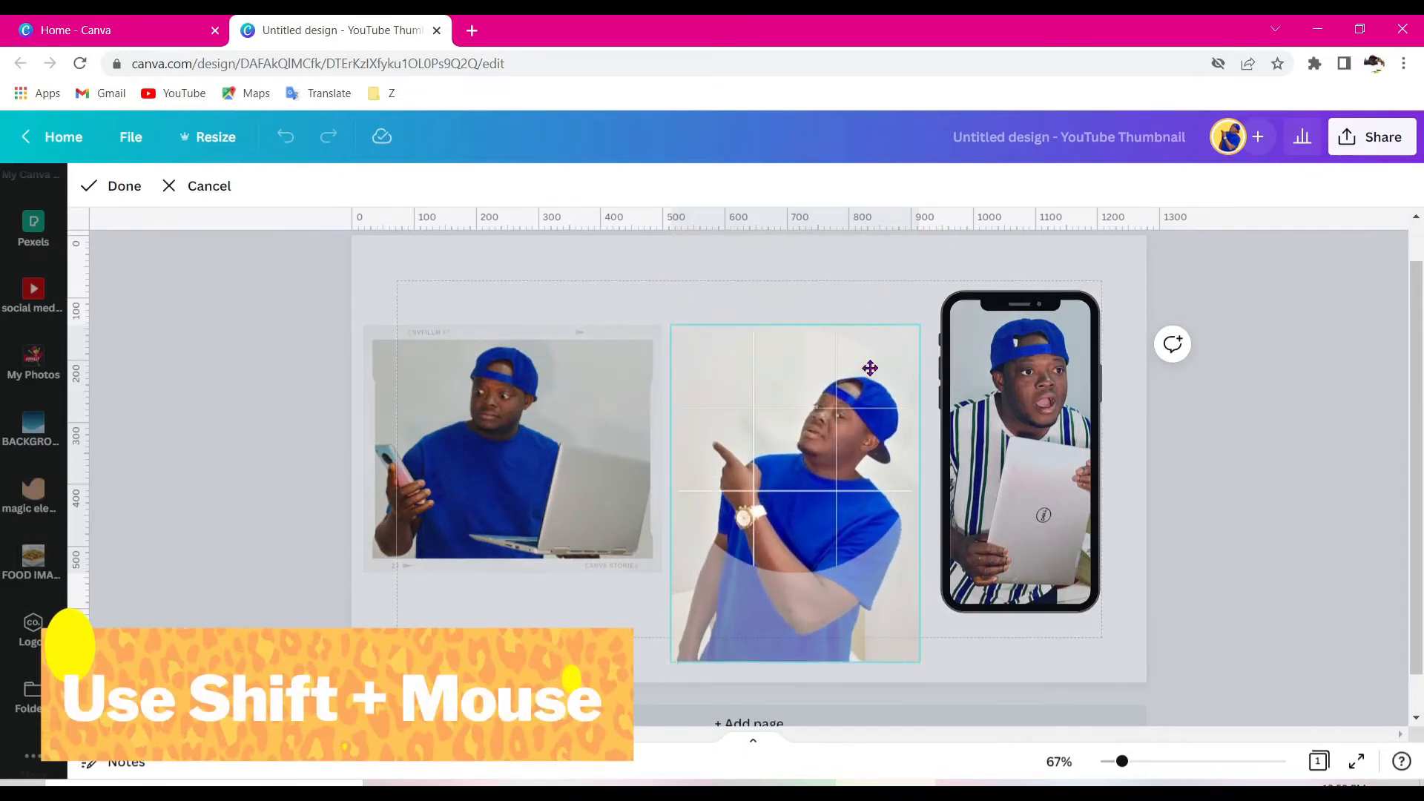
drag(673, 660, 779, 656)
drag(825, 519, 826, 496)
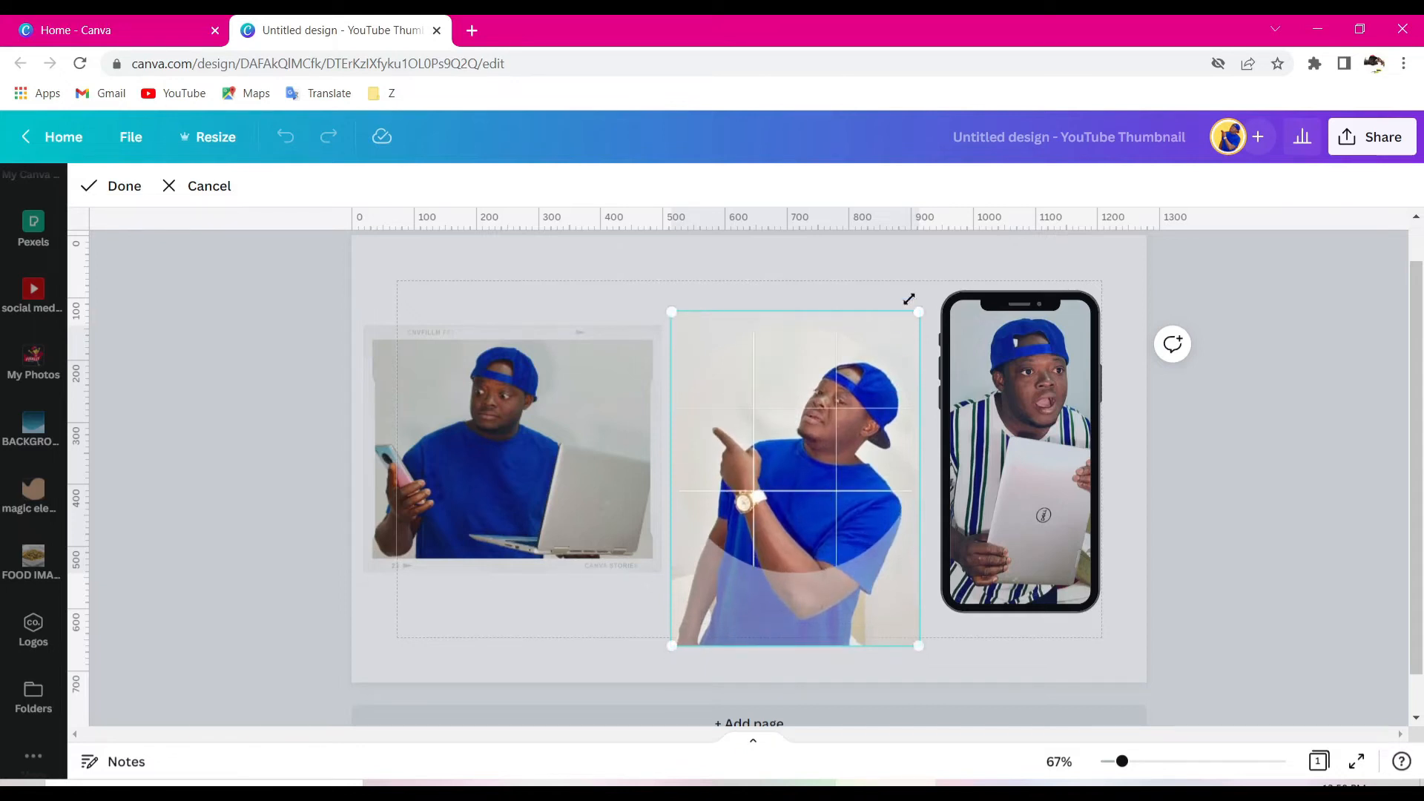
click(912, 299)
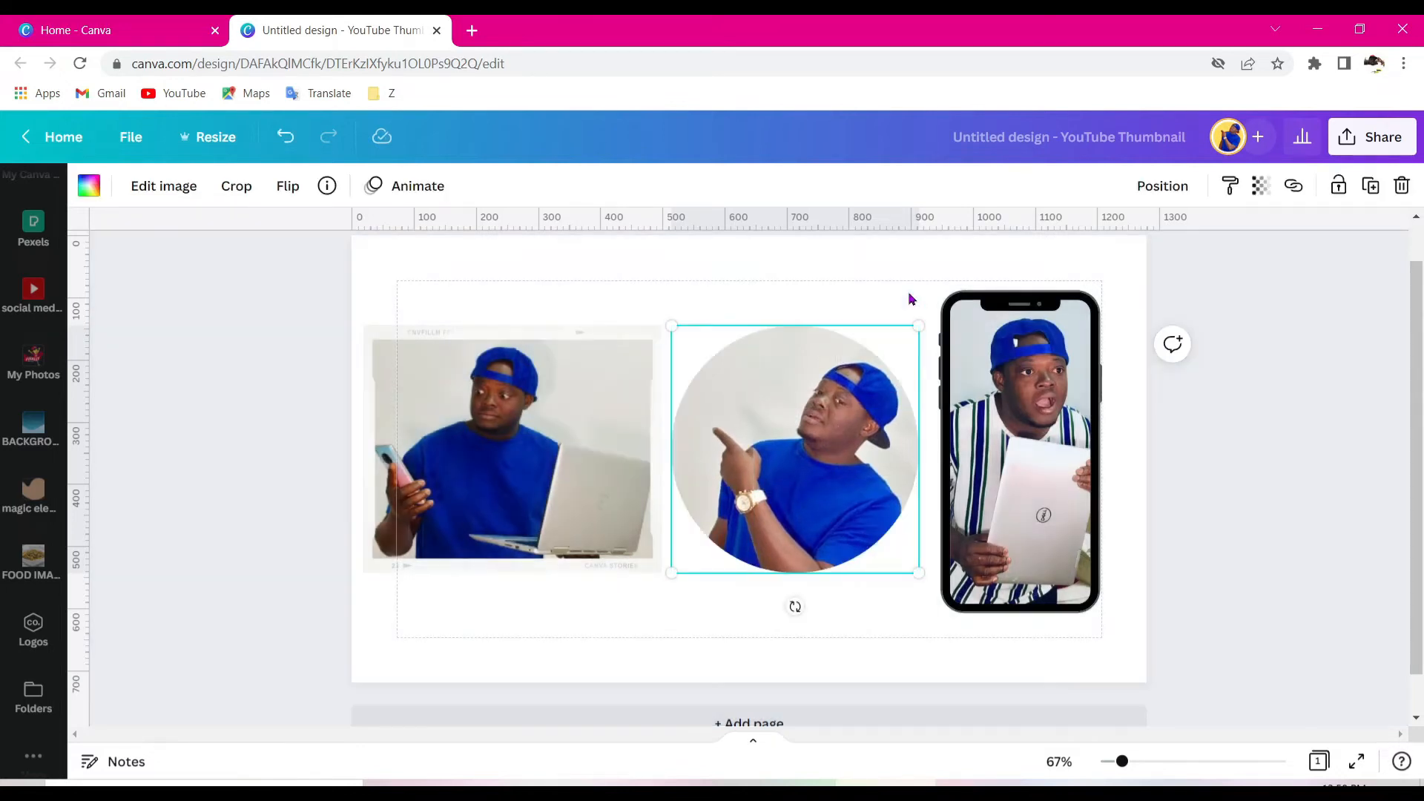
- Enlarge the photo inside the phone frame and reposition it within the screen
double_click(1026, 505)
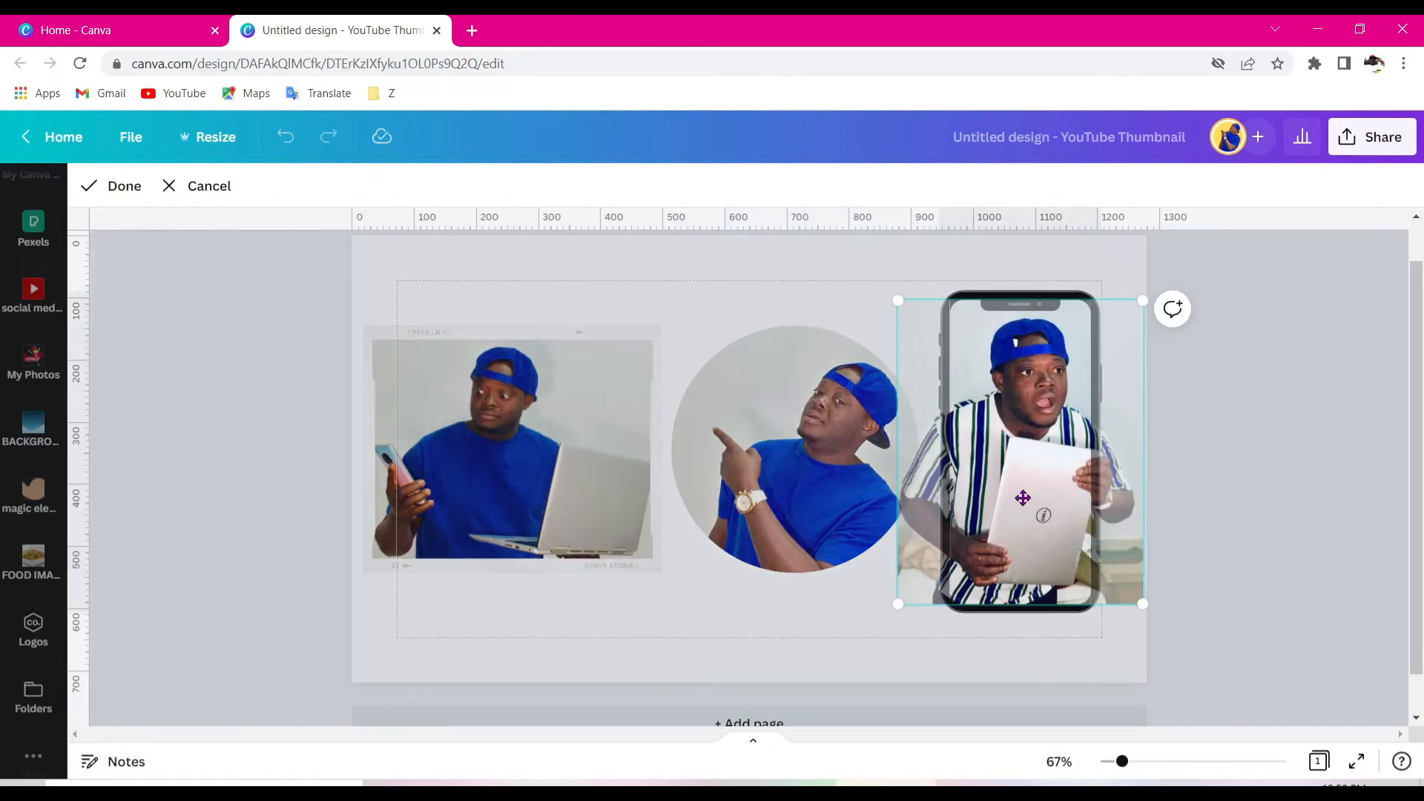
drag(892, 299, 951, 304)
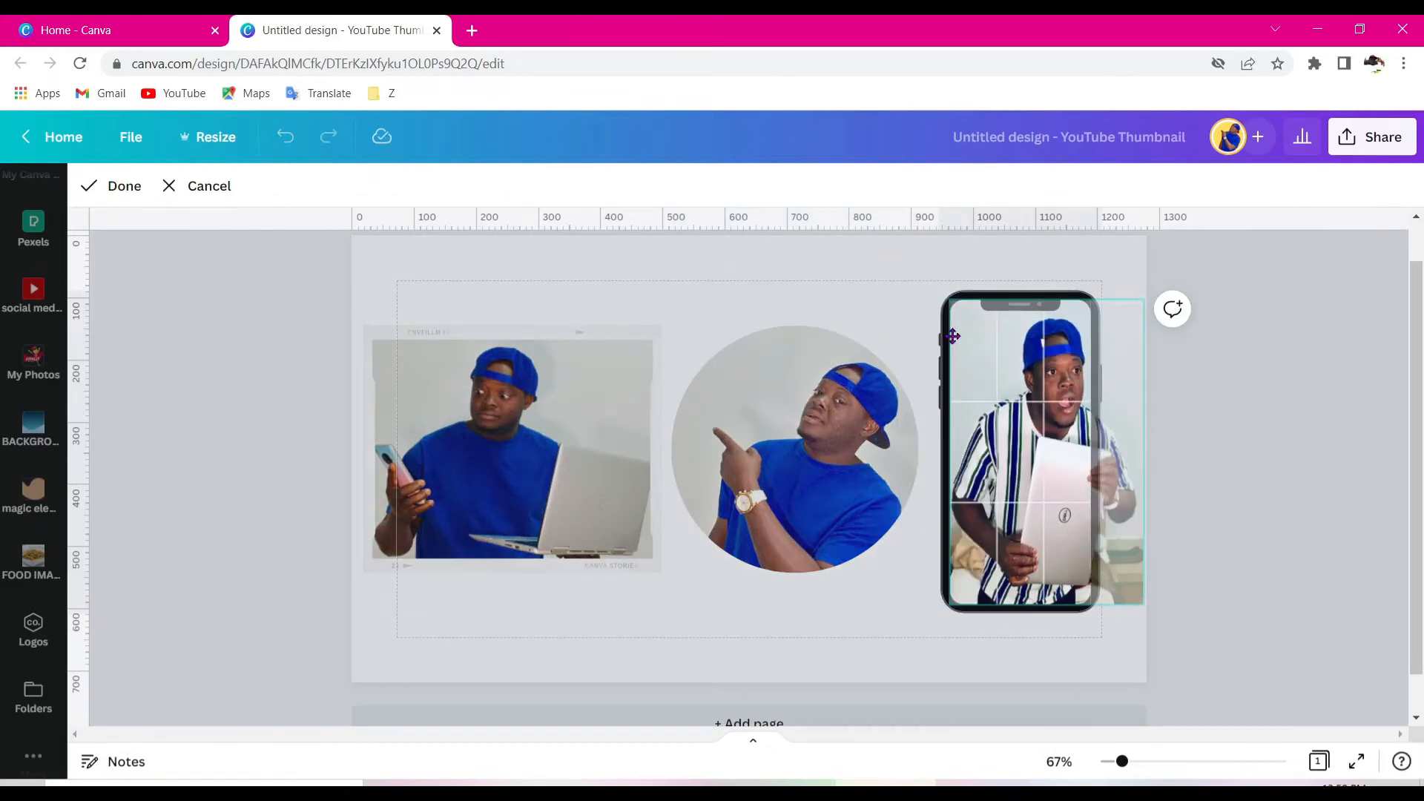
drag(1142, 303, 1080, 341)
drag(950, 603, 917, 661)
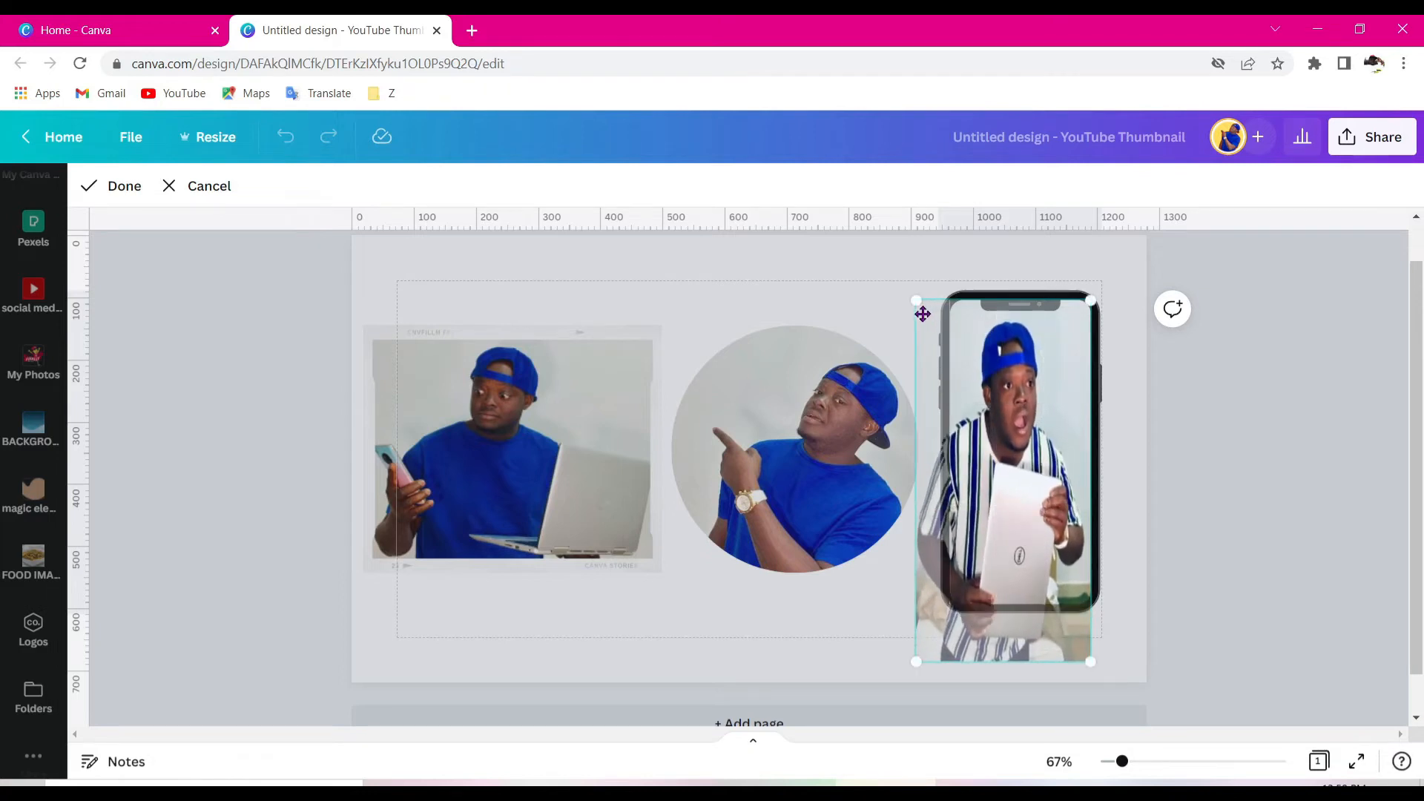
drag(921, 314, 946, 314)
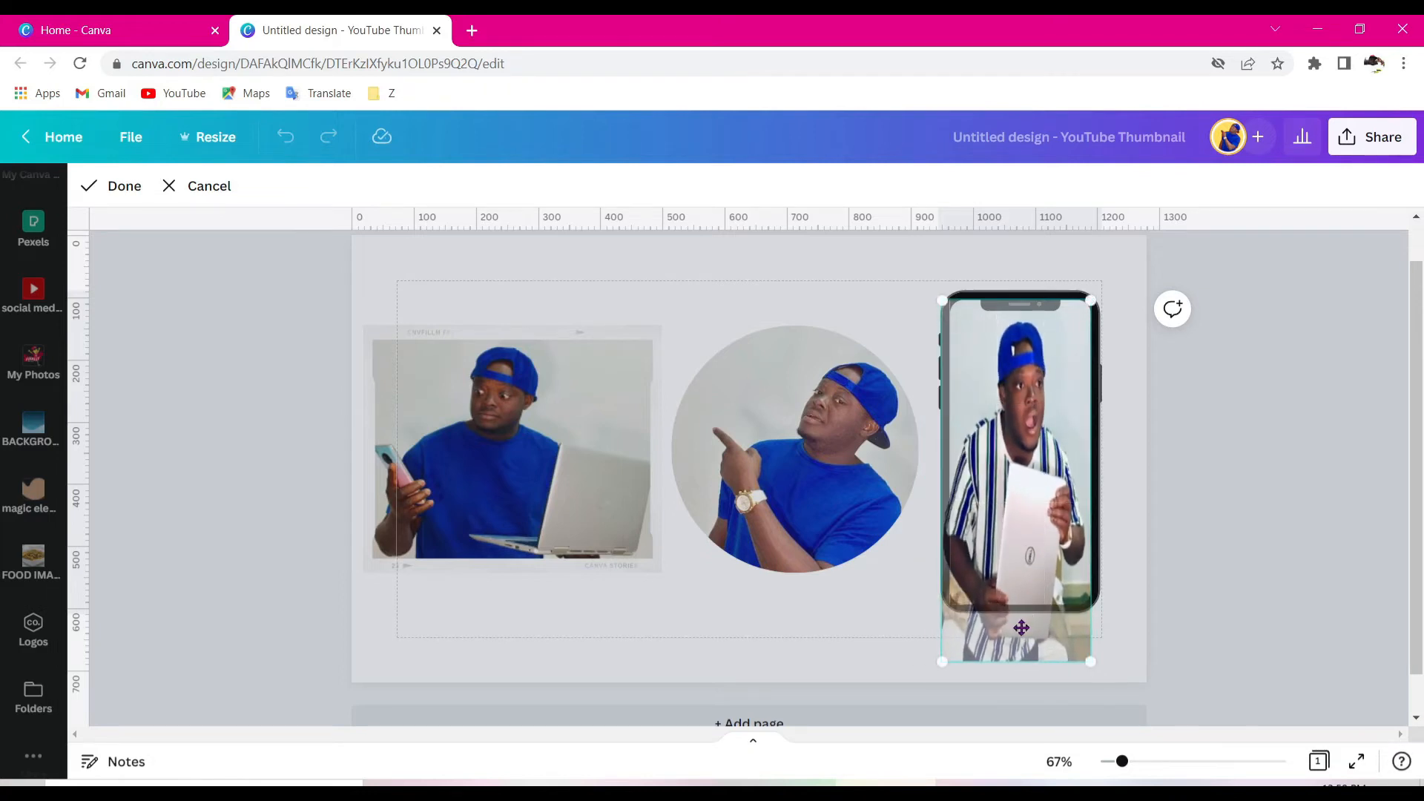
drag(1020, 584, 1021, 574)
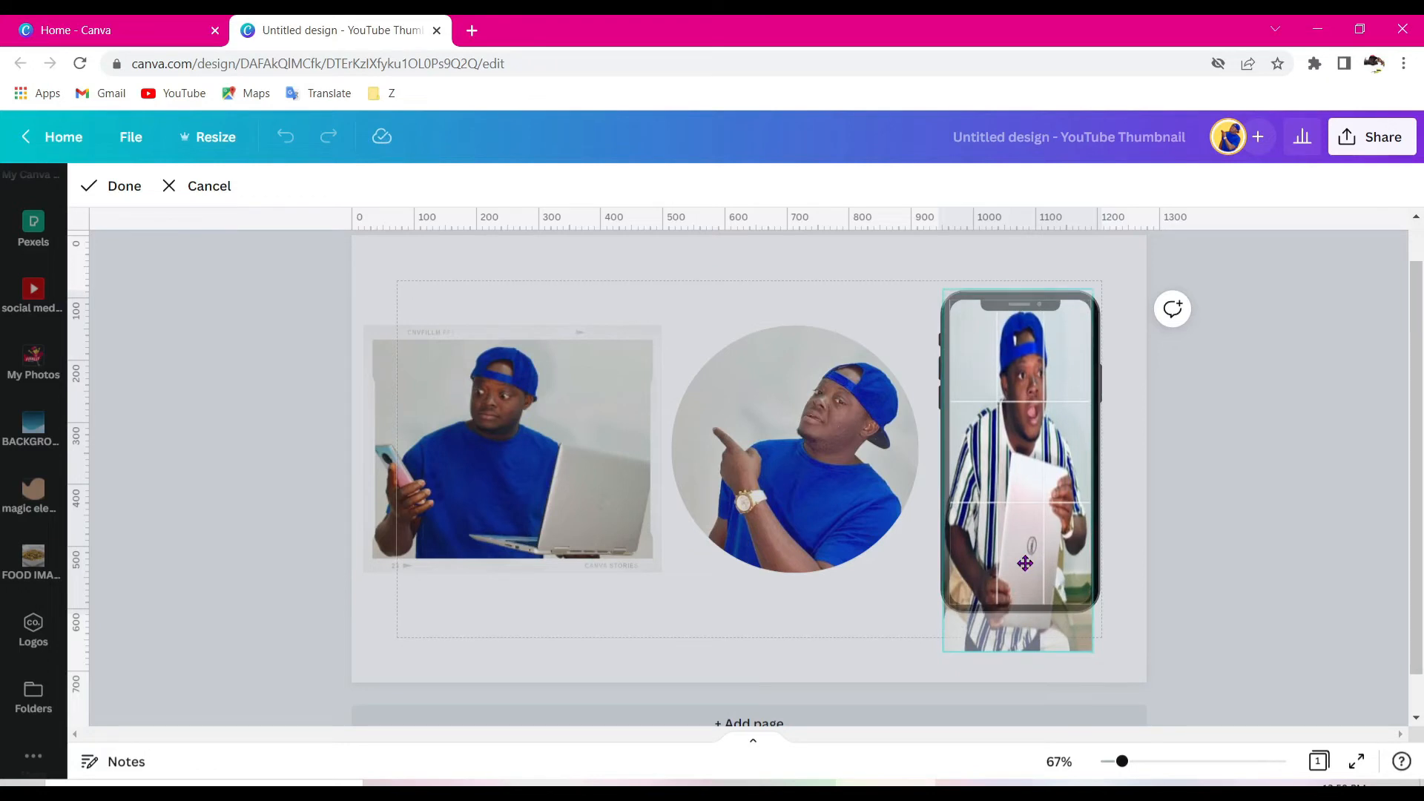
key(Return)
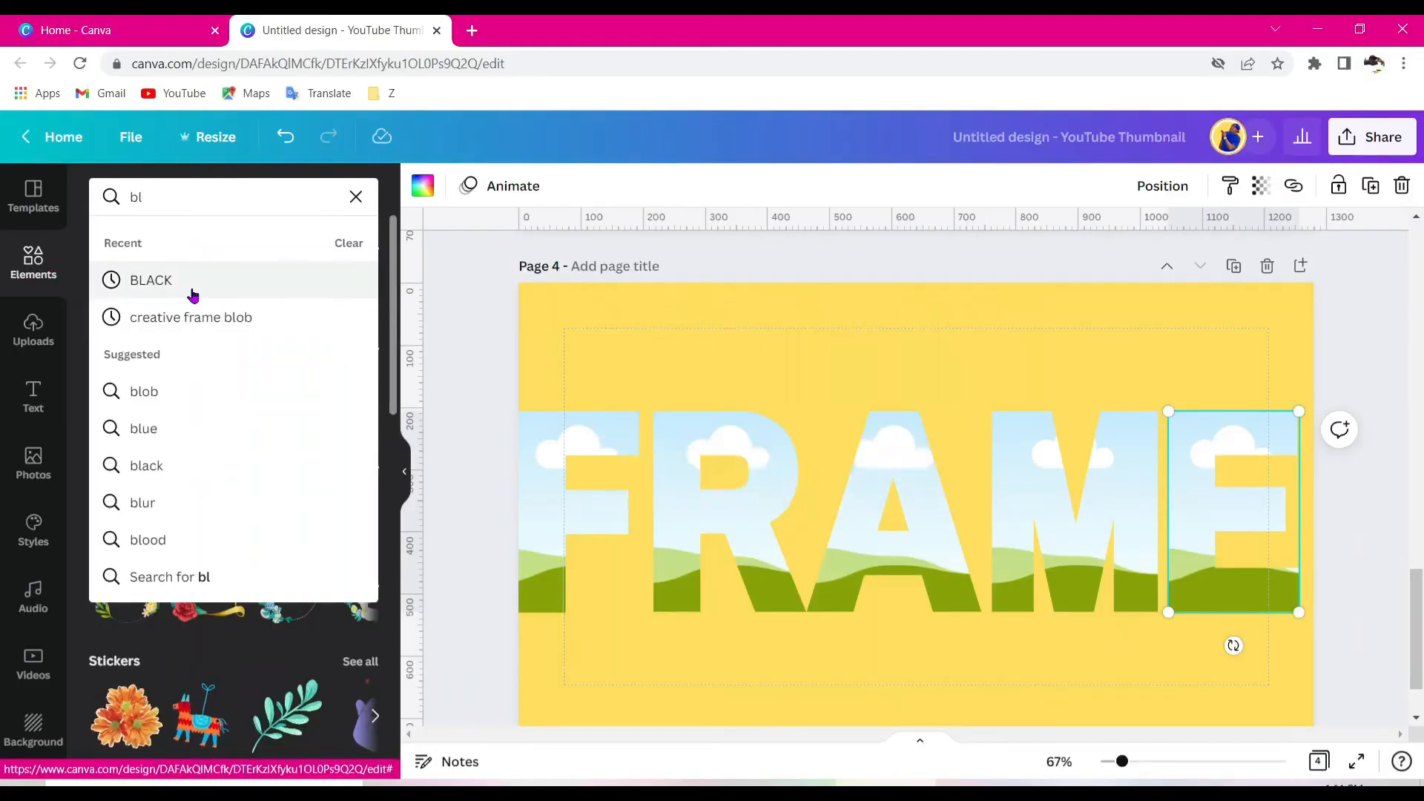
- Fill the F, R, A, M and E letter frames of FRAME with a black swirl image from the BLACK search results
click(191, 286)
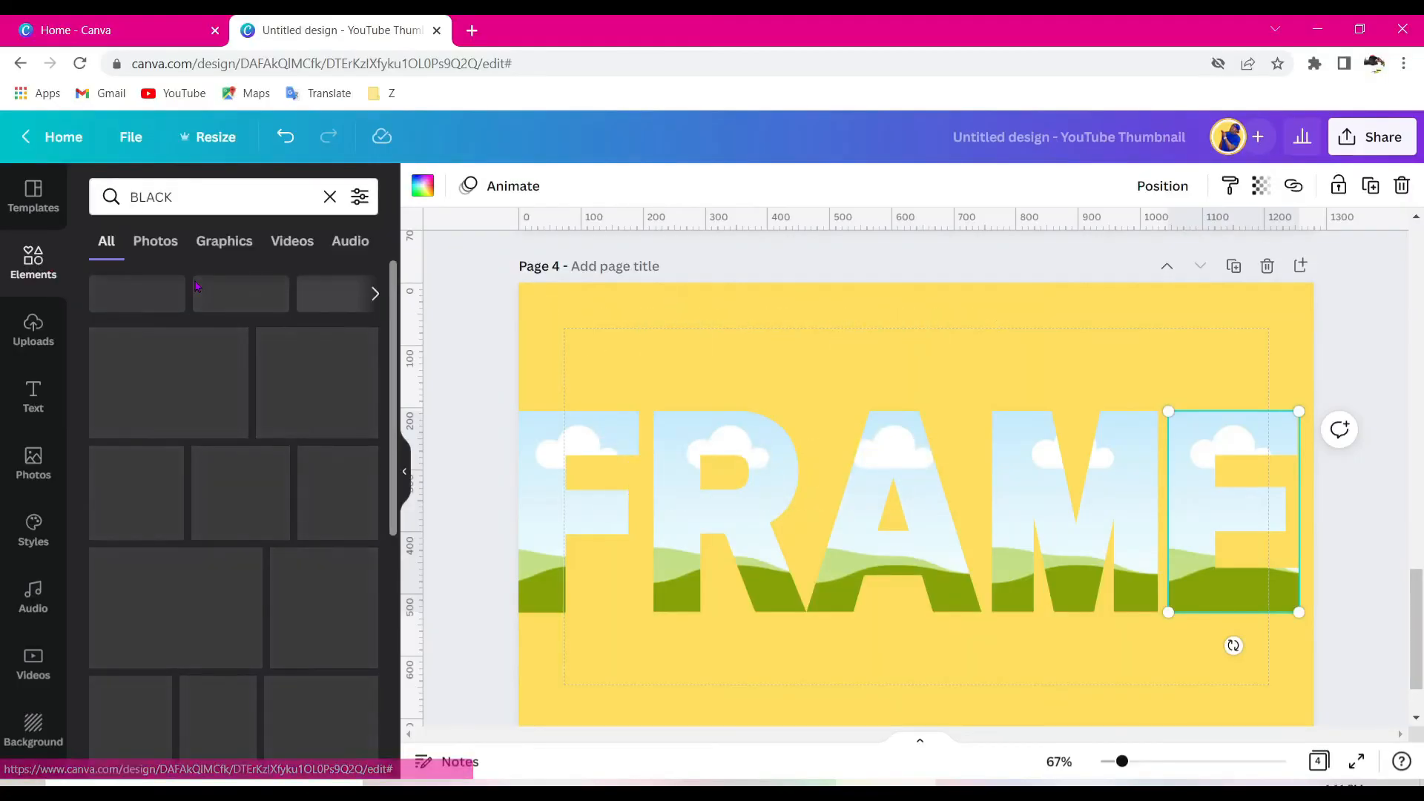
drag(321, 497, 514, 516)
drag(282, 460, 712, 512)
drag(277, 458, 878, 518)
drag(281, 473, 1023, 475)
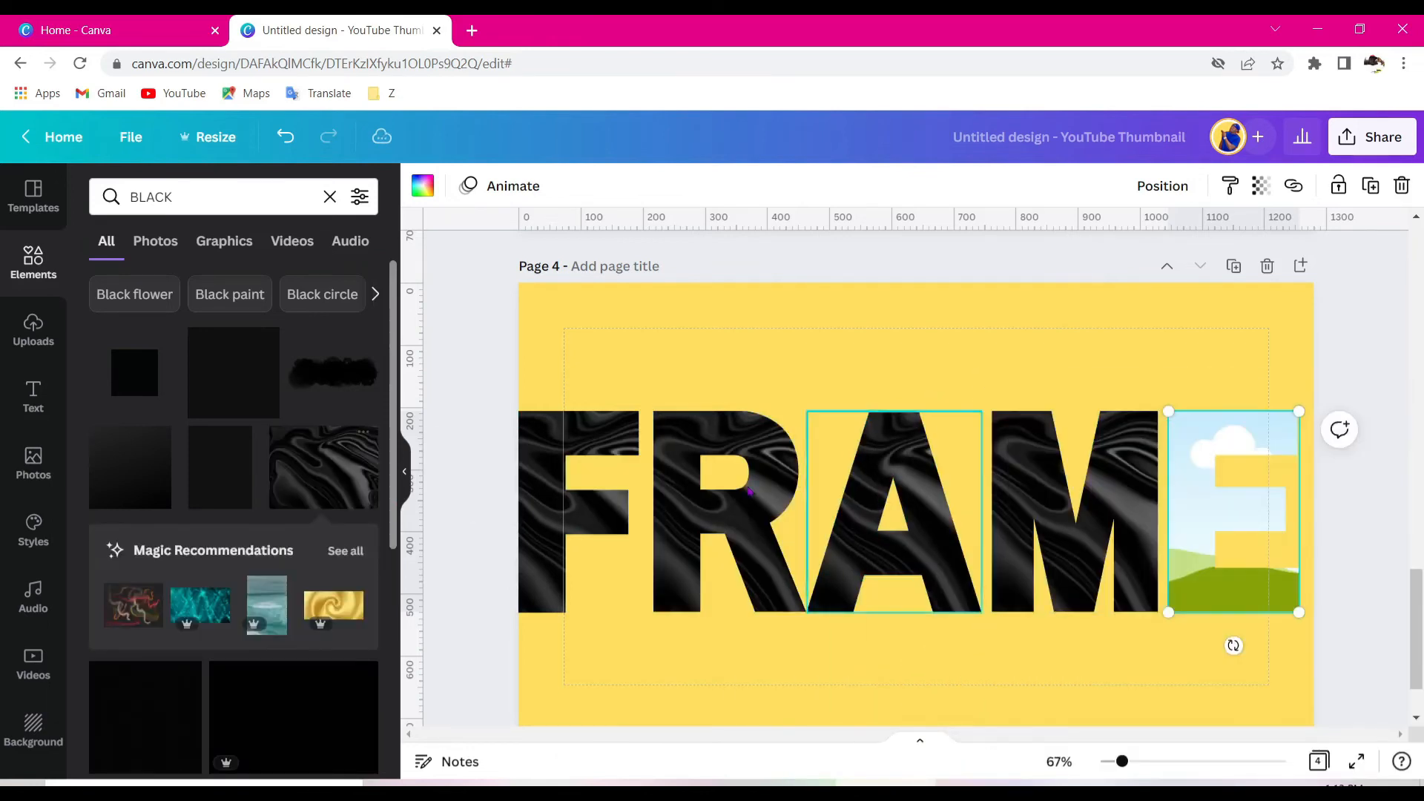
drag(711, 525, 1232, 520)
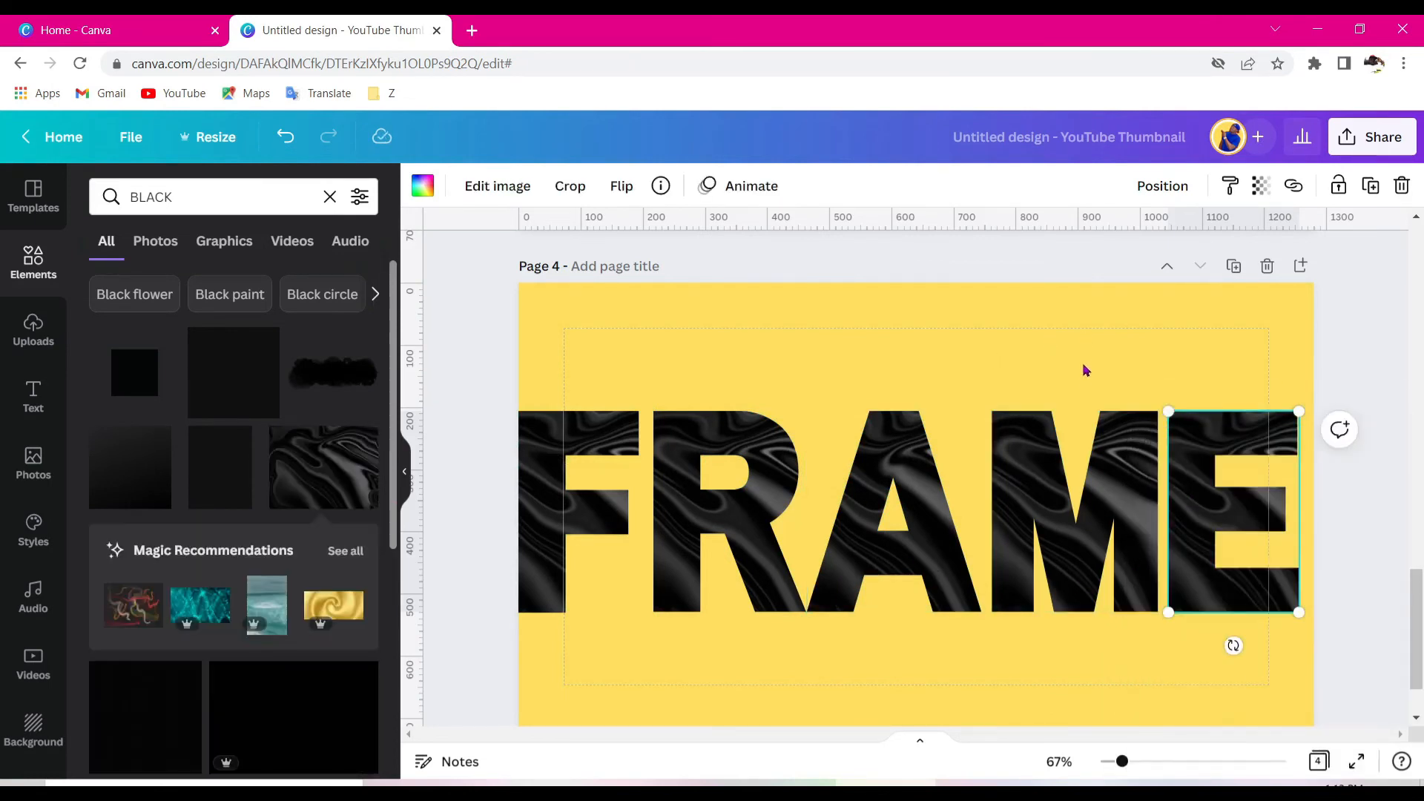
drag(1127, 766, 1114, 770)
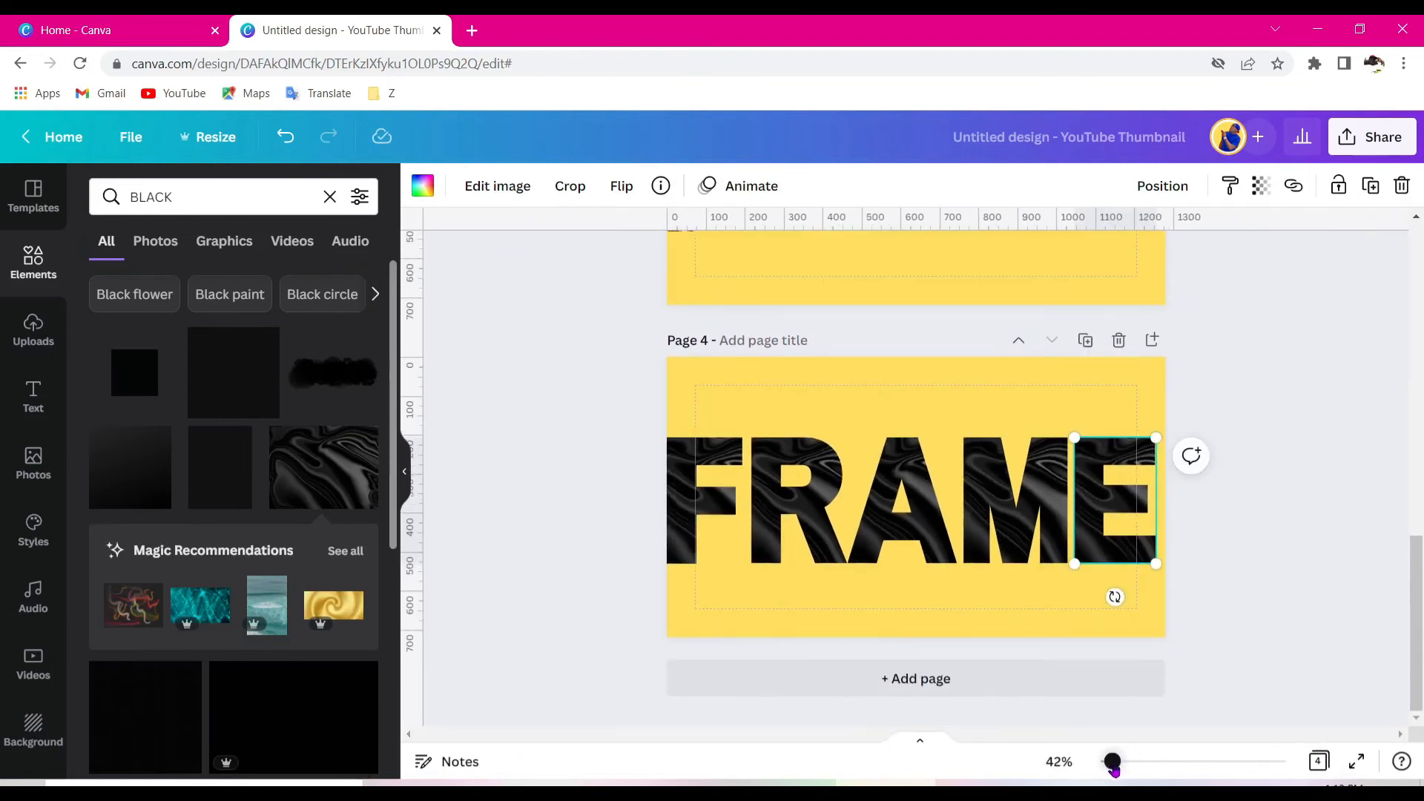
- Replace the fills of F, R, A and E with Magic Recommendations images: pill pattern, red track, patterned tile and blue texture
click(332, 562)
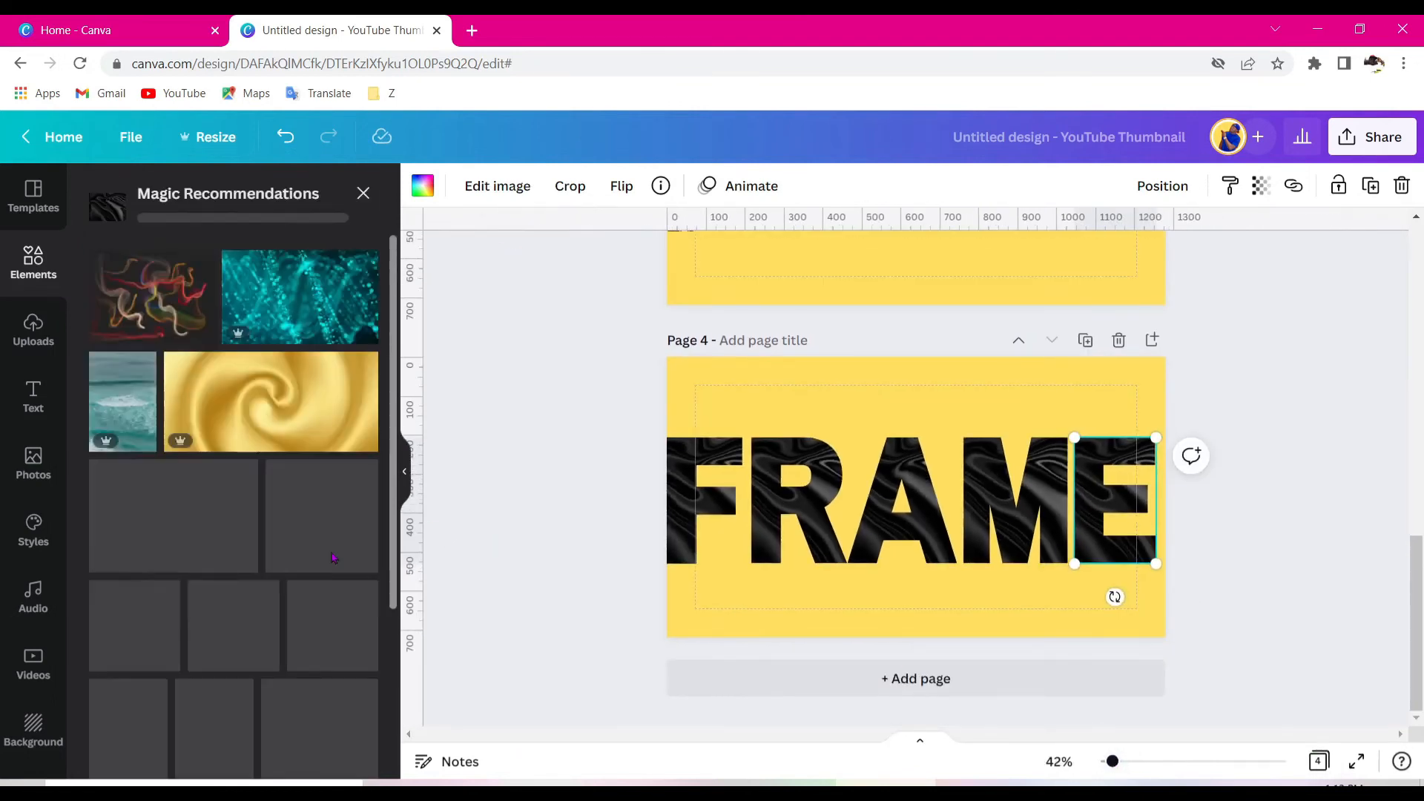
drag(172, 515, 908, 512)
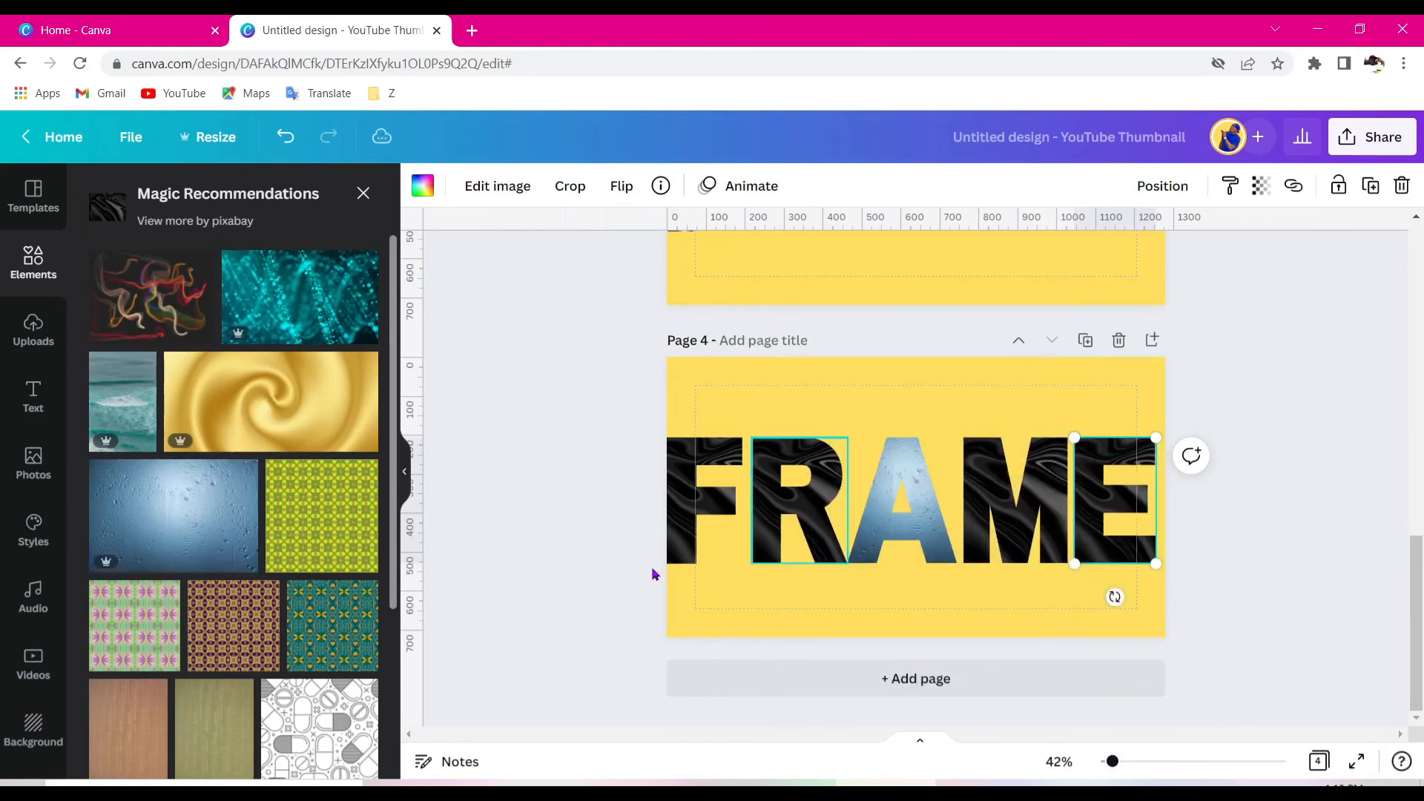
drag(173, 516, 1104, 486)
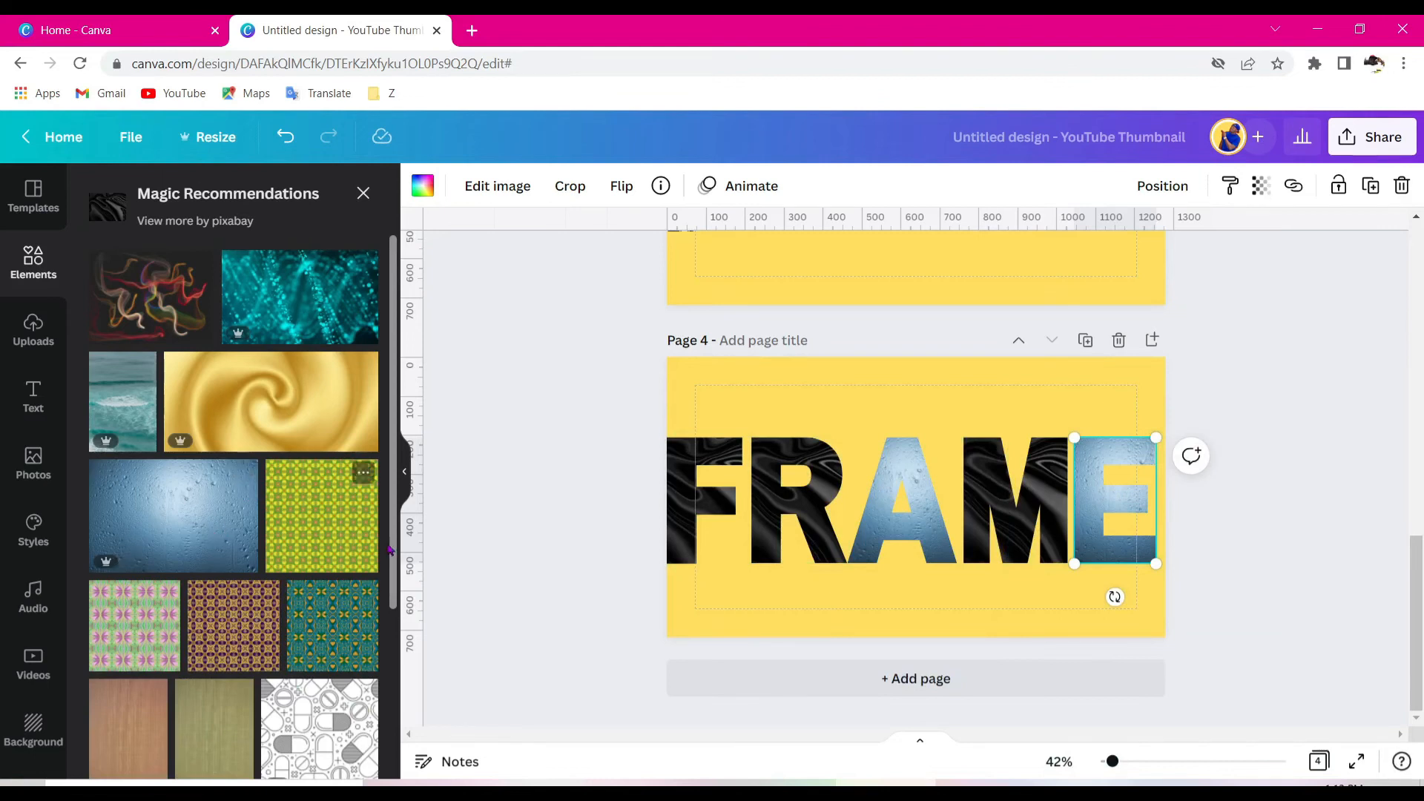
drag(334, 723, 701, 501)
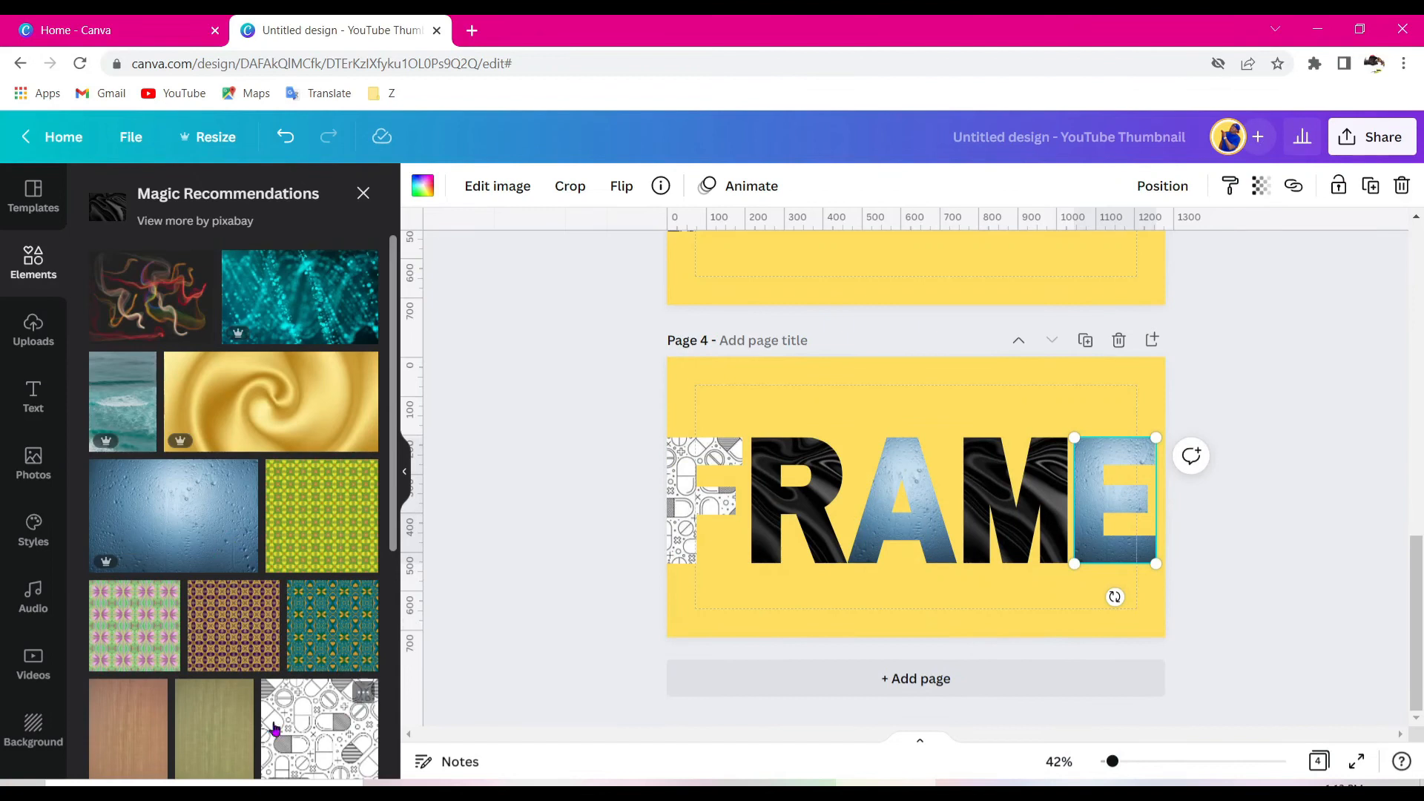
drag(234, 631, 894, 512)
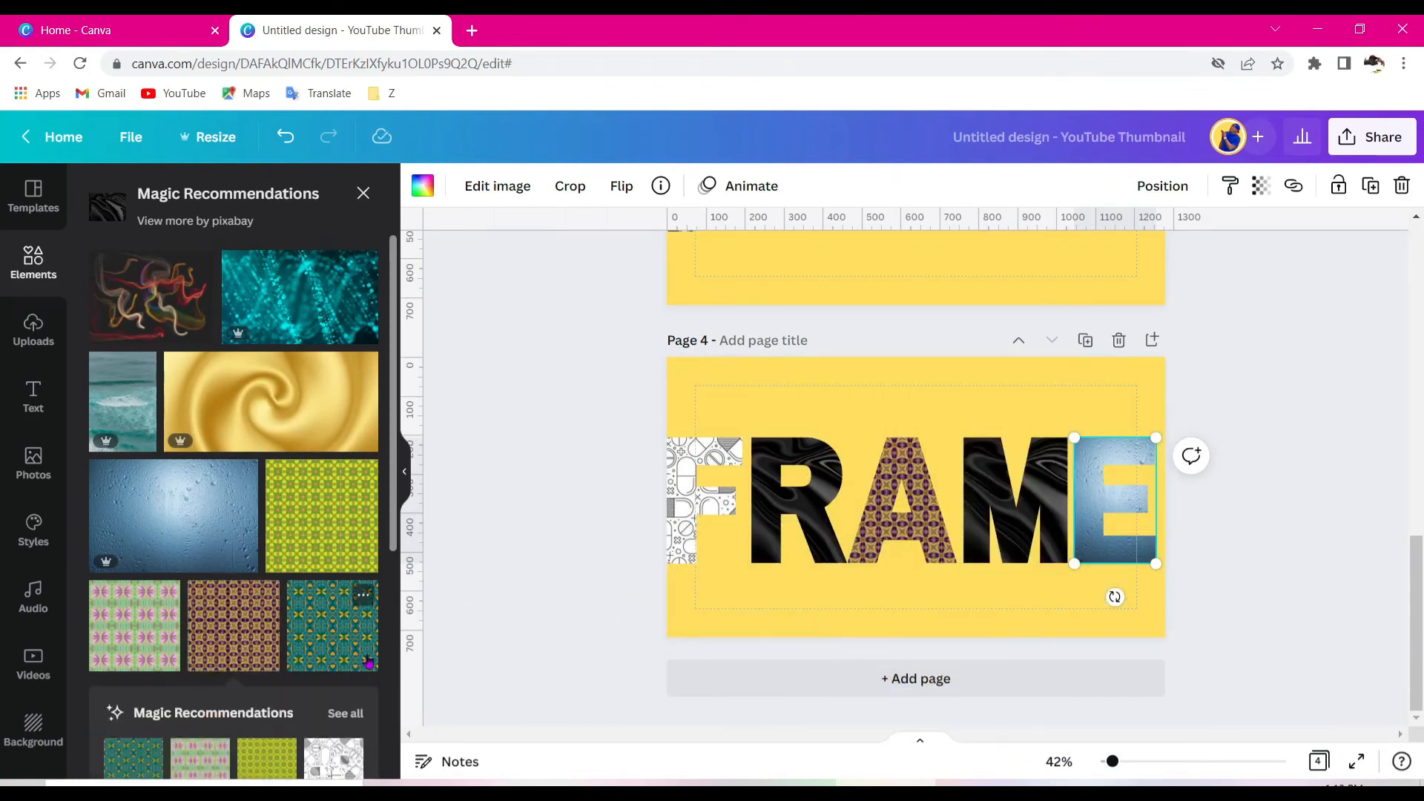
scroll(349, 623, down, 4)
drag(197, 686, 818, 499)
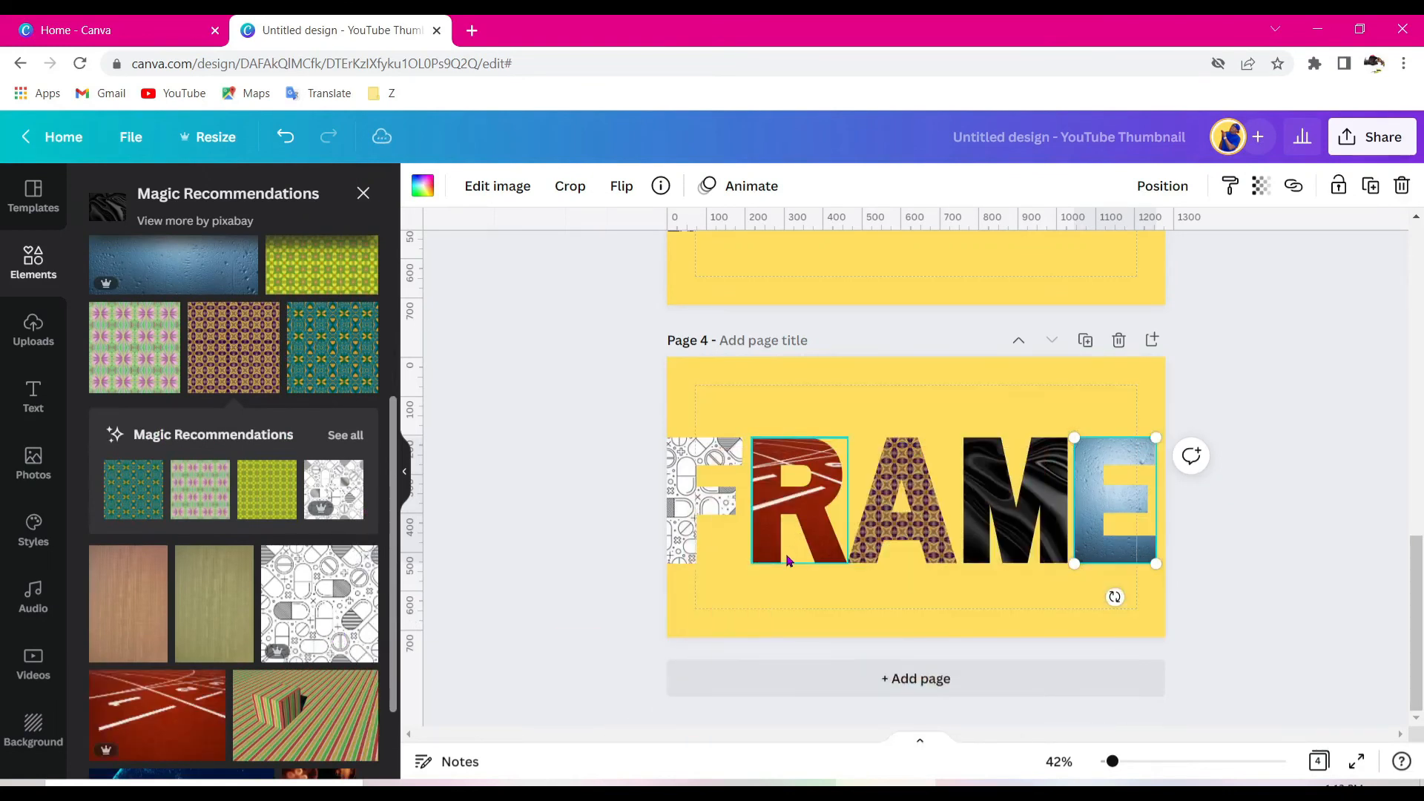
- Reposition the images inside the R, A, M and E letter frames
click(1259, 501)
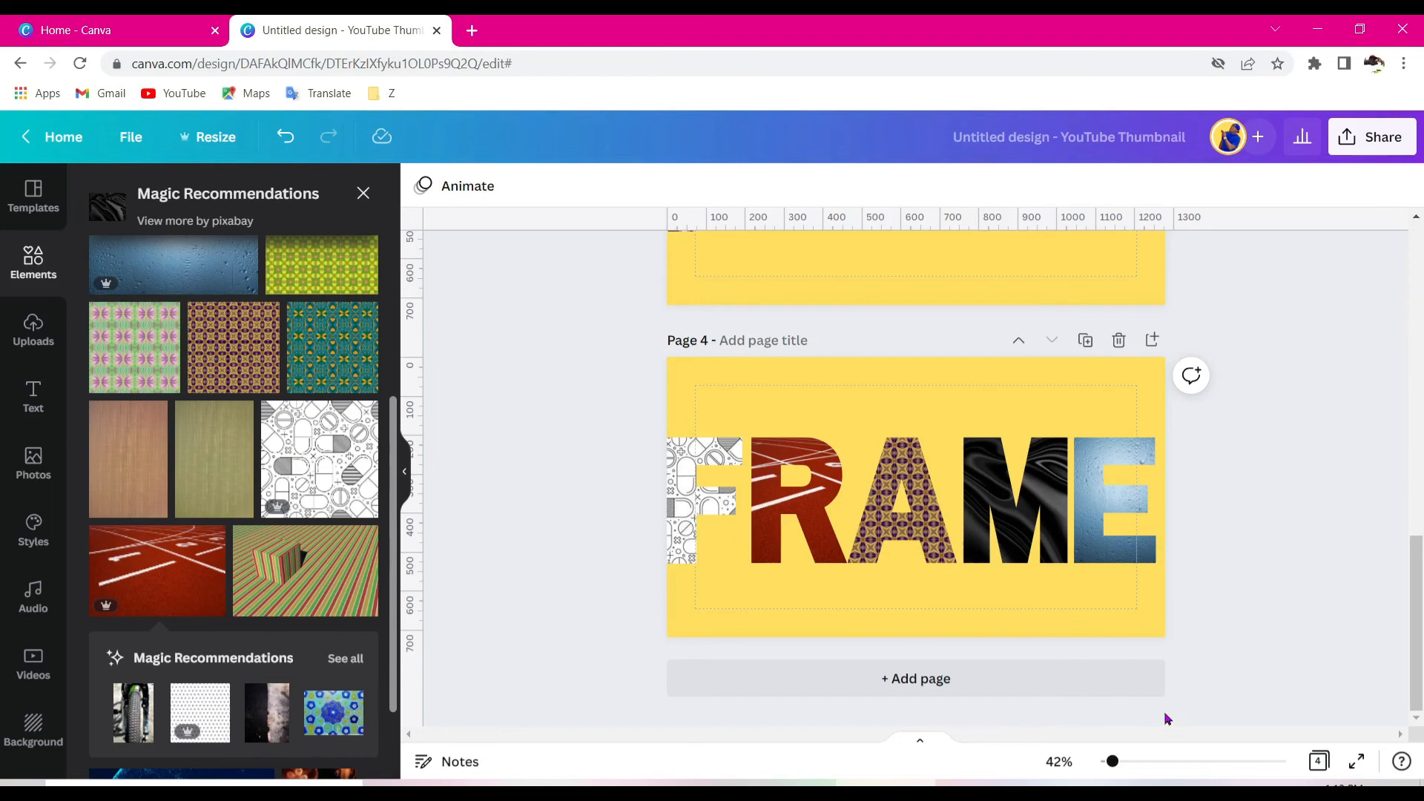
double_click(800, 503)
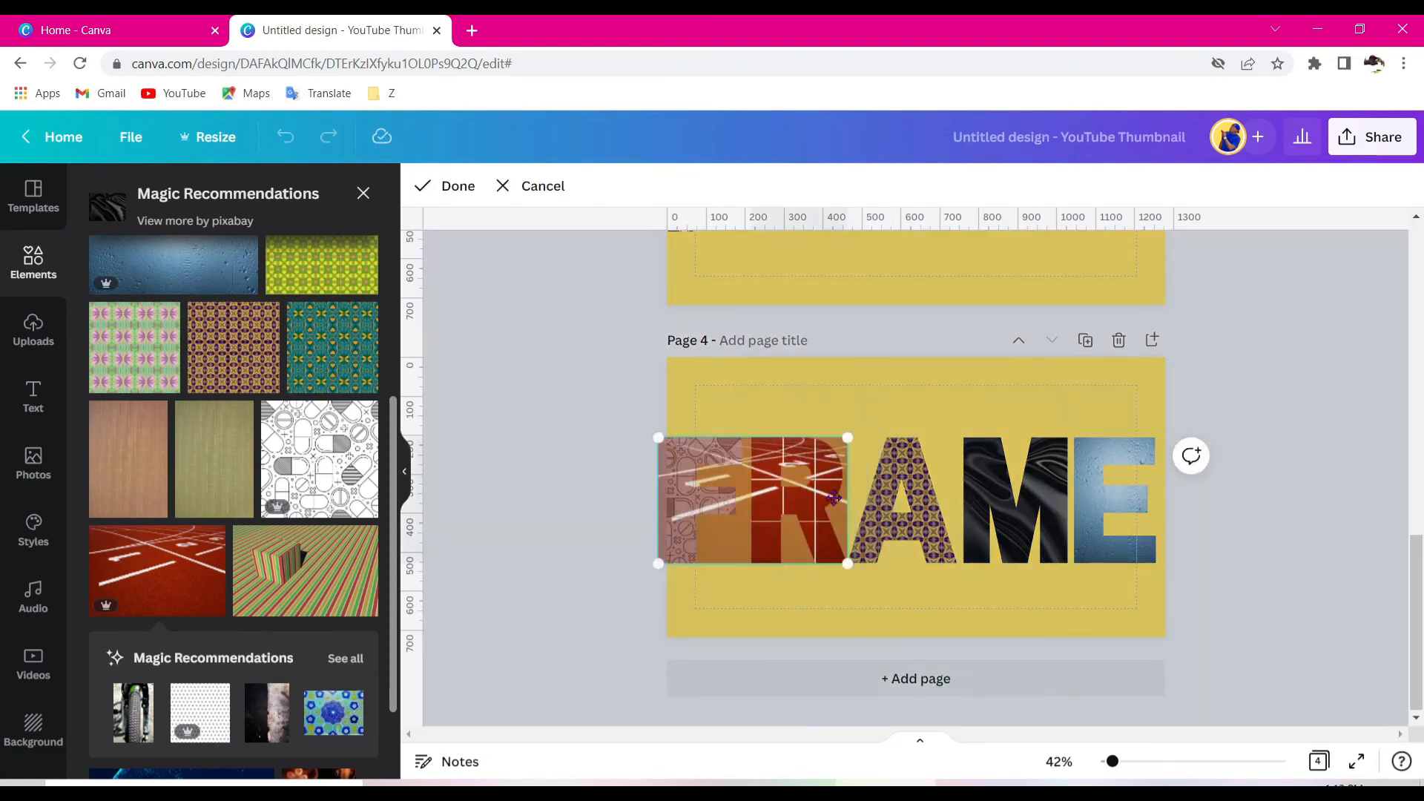
click(903, 508)
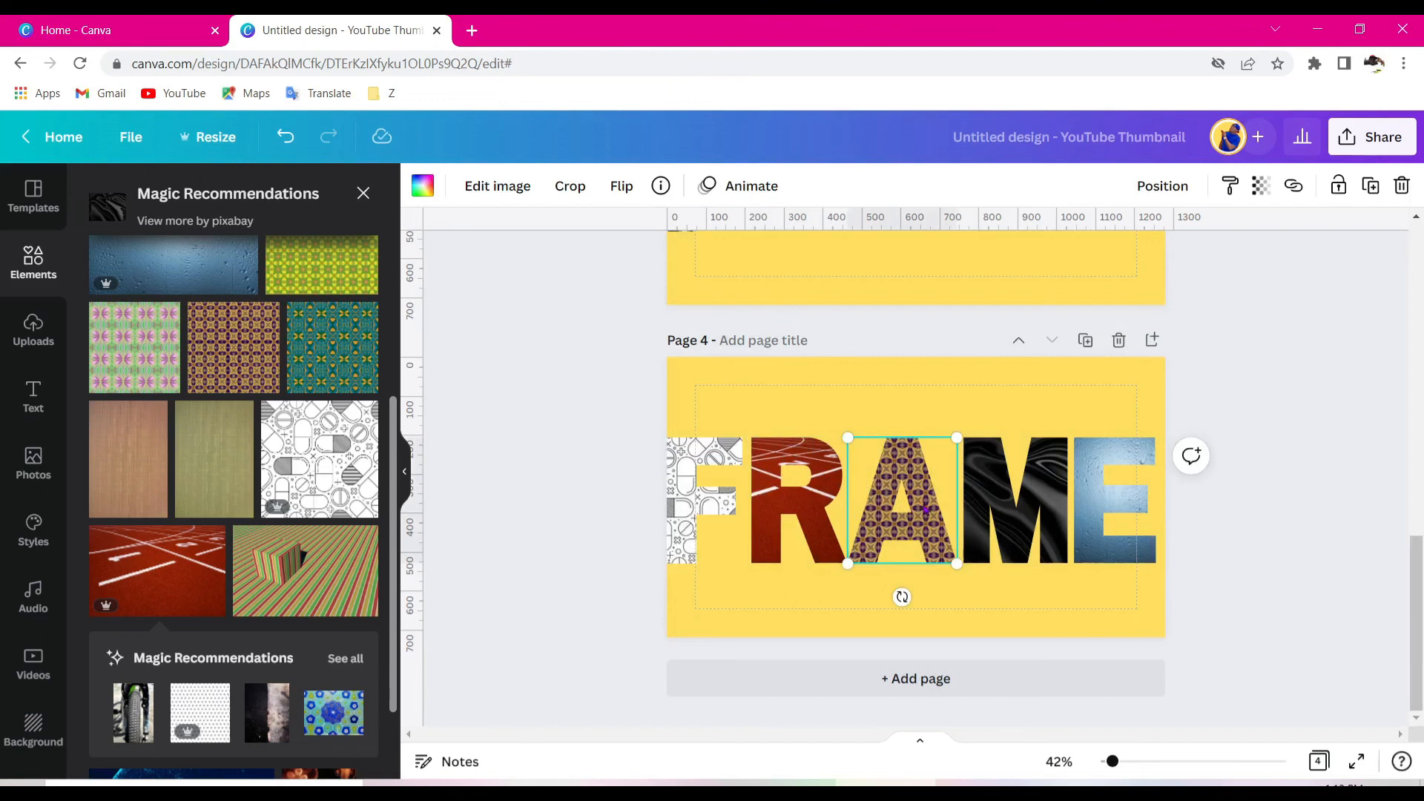
double_click(926, 509)
click(996, 507)
double_click(1045, 501)
drag(1006, 504, 907, 505)
click(1113, 511)
click(1112, 508)
double_click(1112, 507)
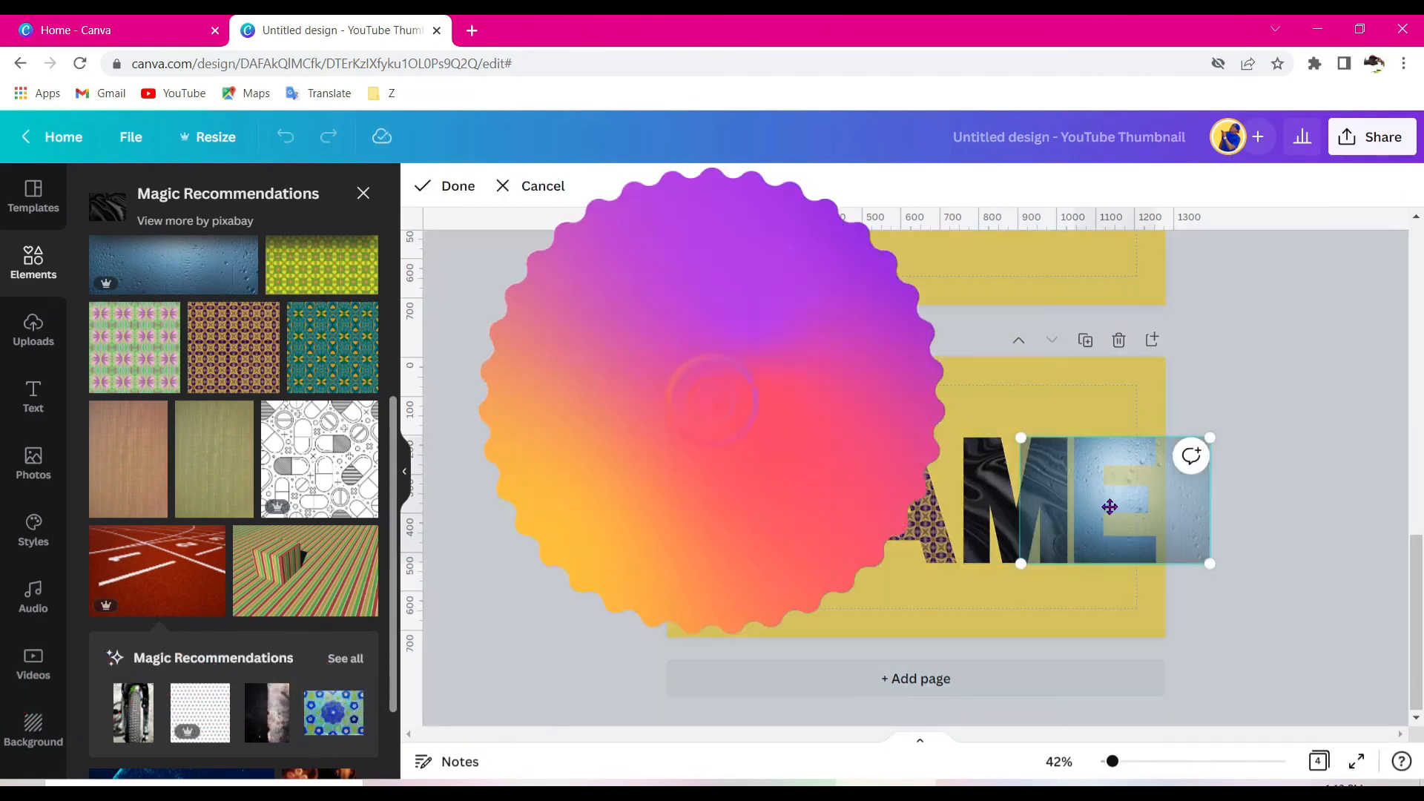
click(1073, 400)
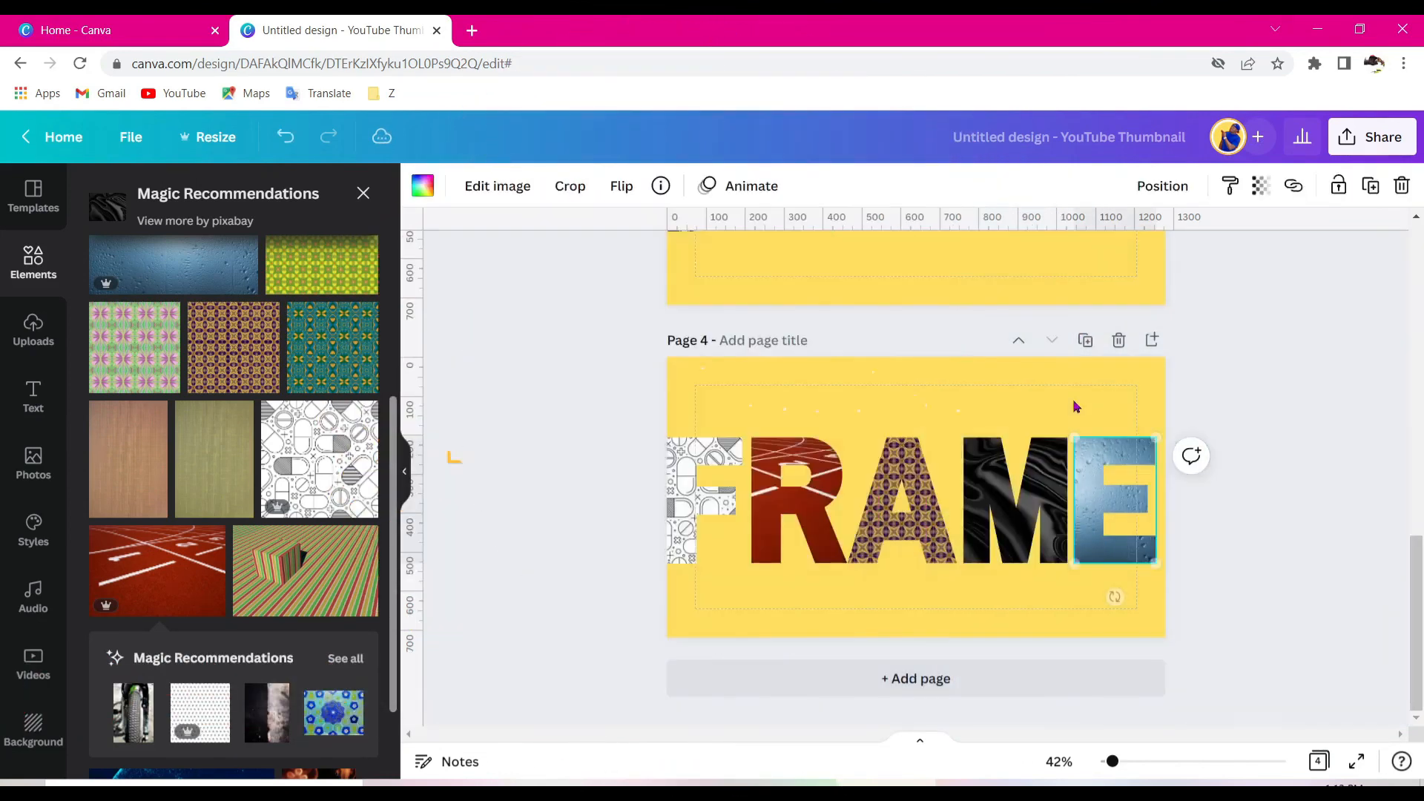
- Reposition the images inside the R and F letter frames
double_click(809, 502)
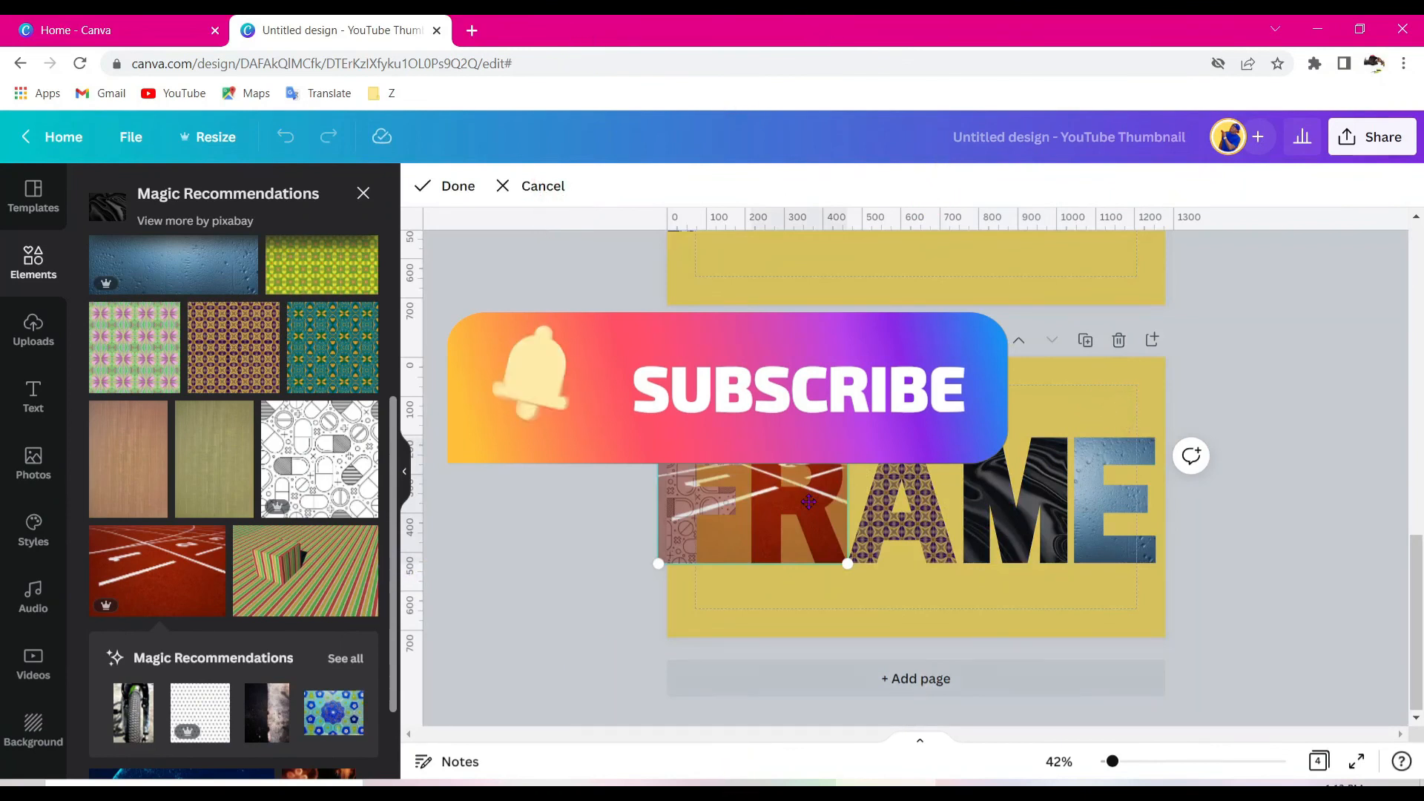
drag(808, 502, 902, 504)
click(681, 490)
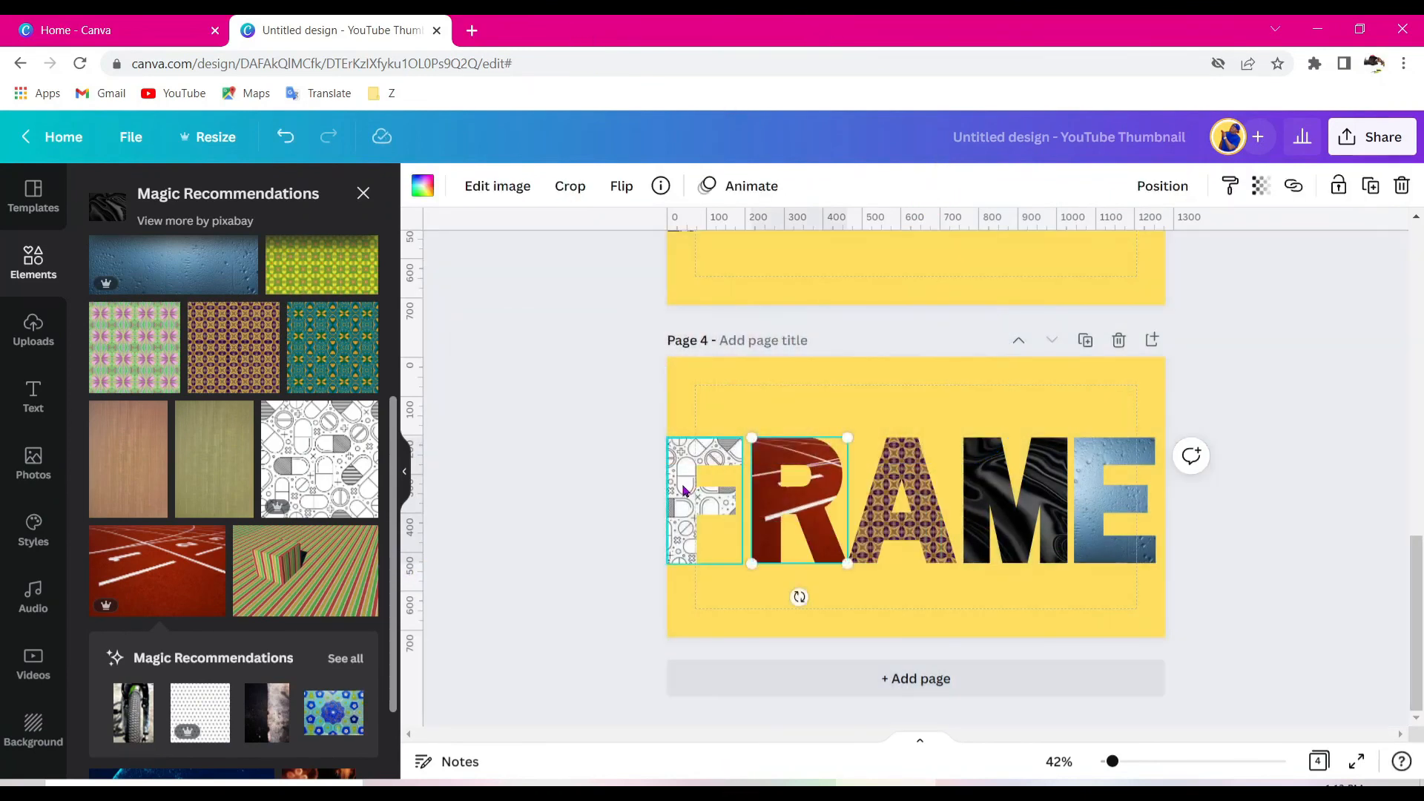
double_click(682, 485)
drag(682, 484, 626, 483)
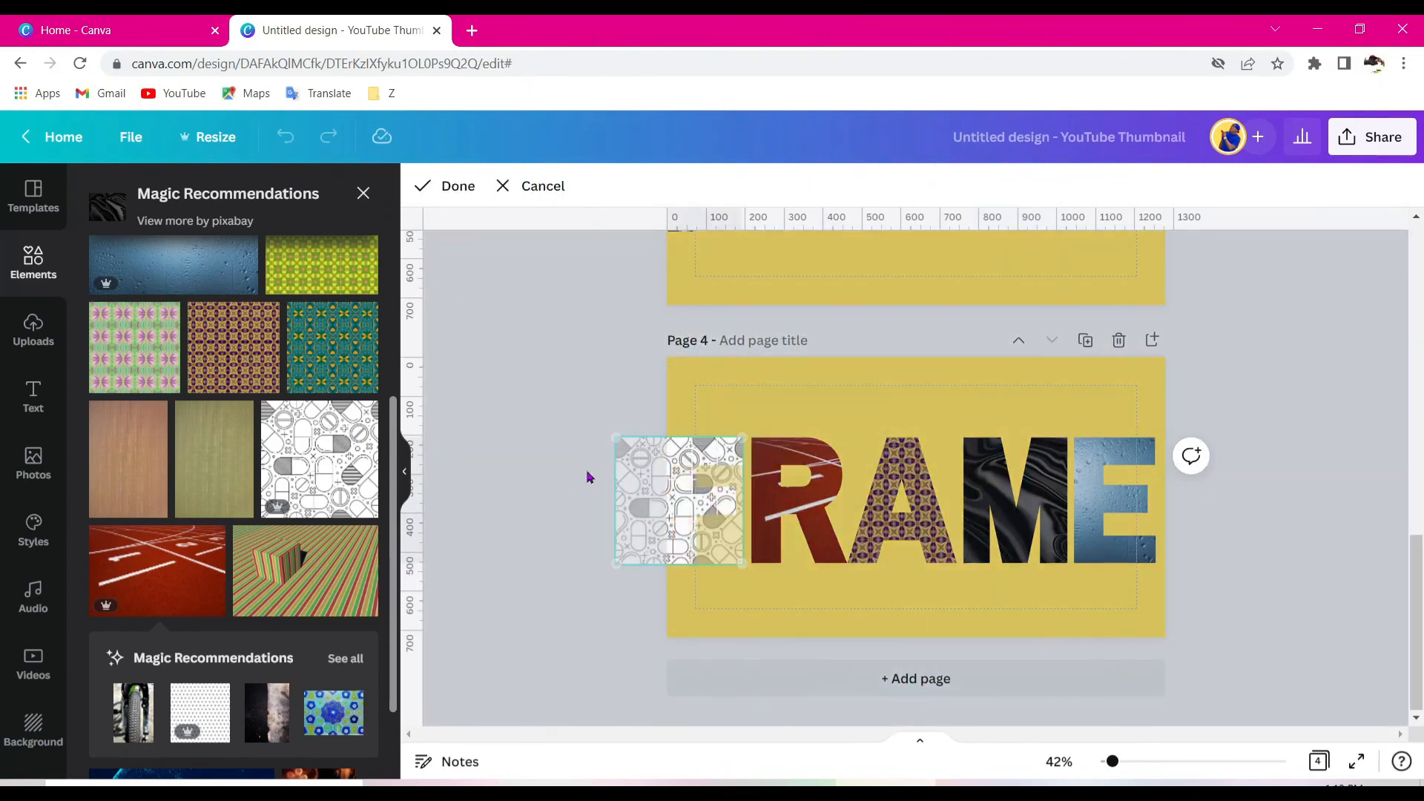
click(829, 383)
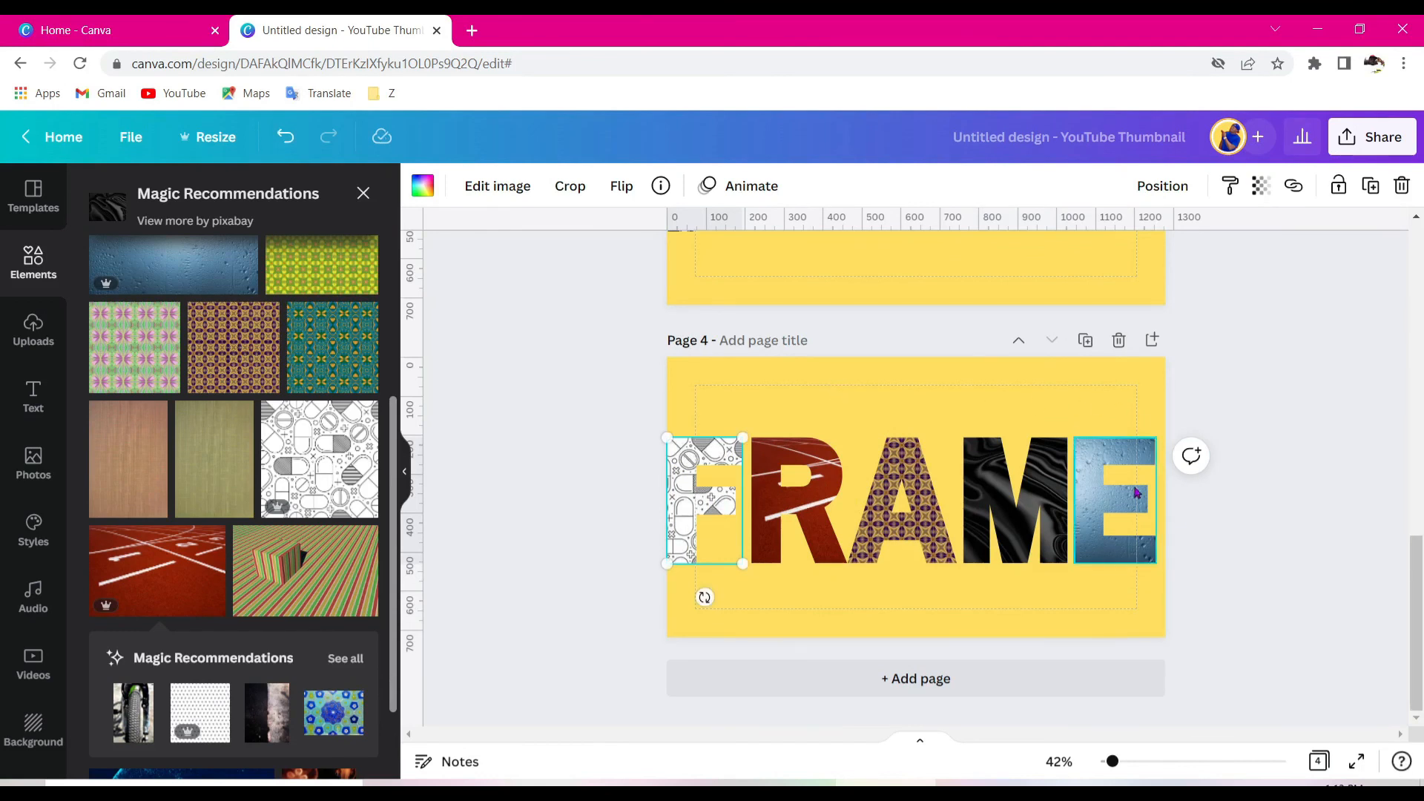
- On page 3, reposition the photos inside the F, R, A and M letter frames
scroll(703, 595, up, 4)
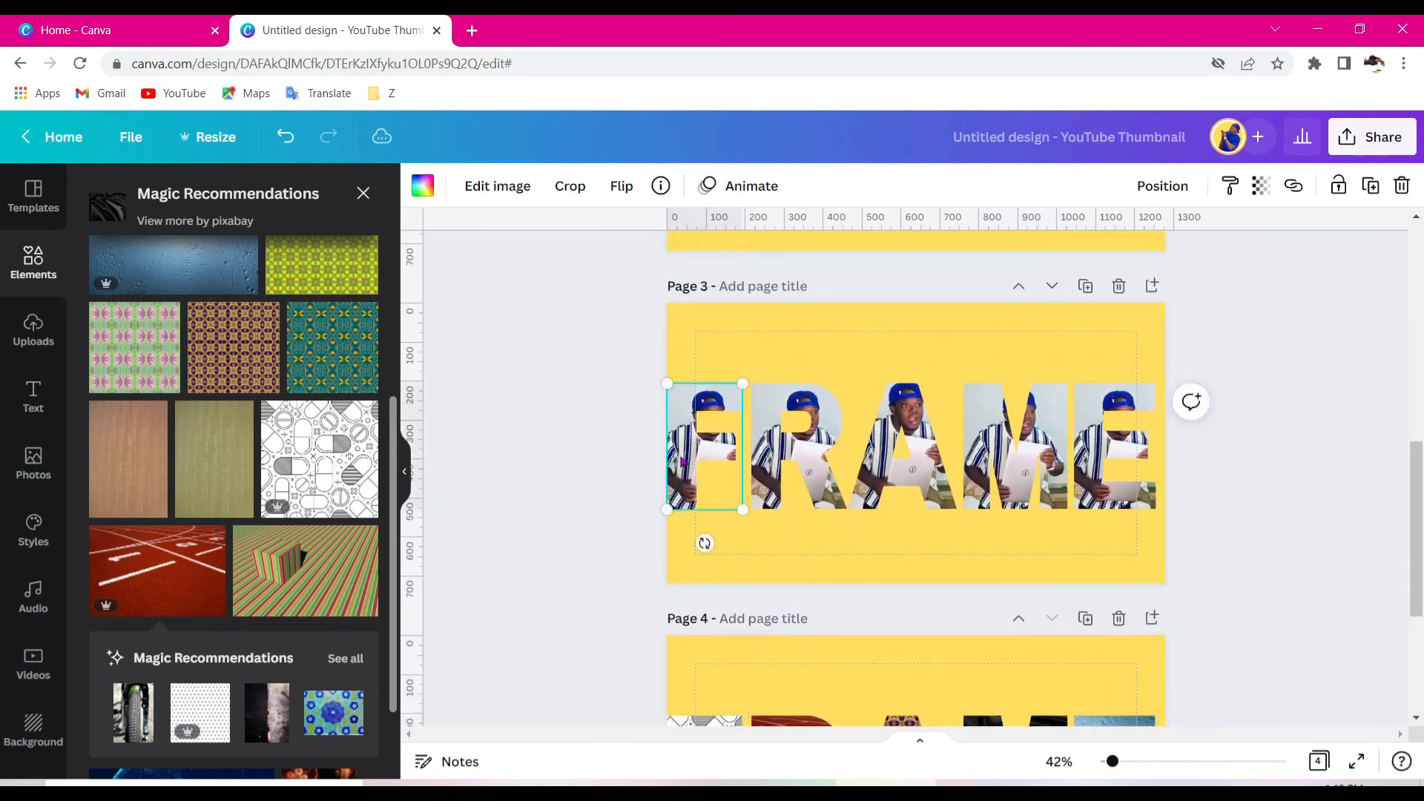
double_click(684, 461)
click(885, 457)
double_click(811, 450)
drag(811, 449, 766, 451)
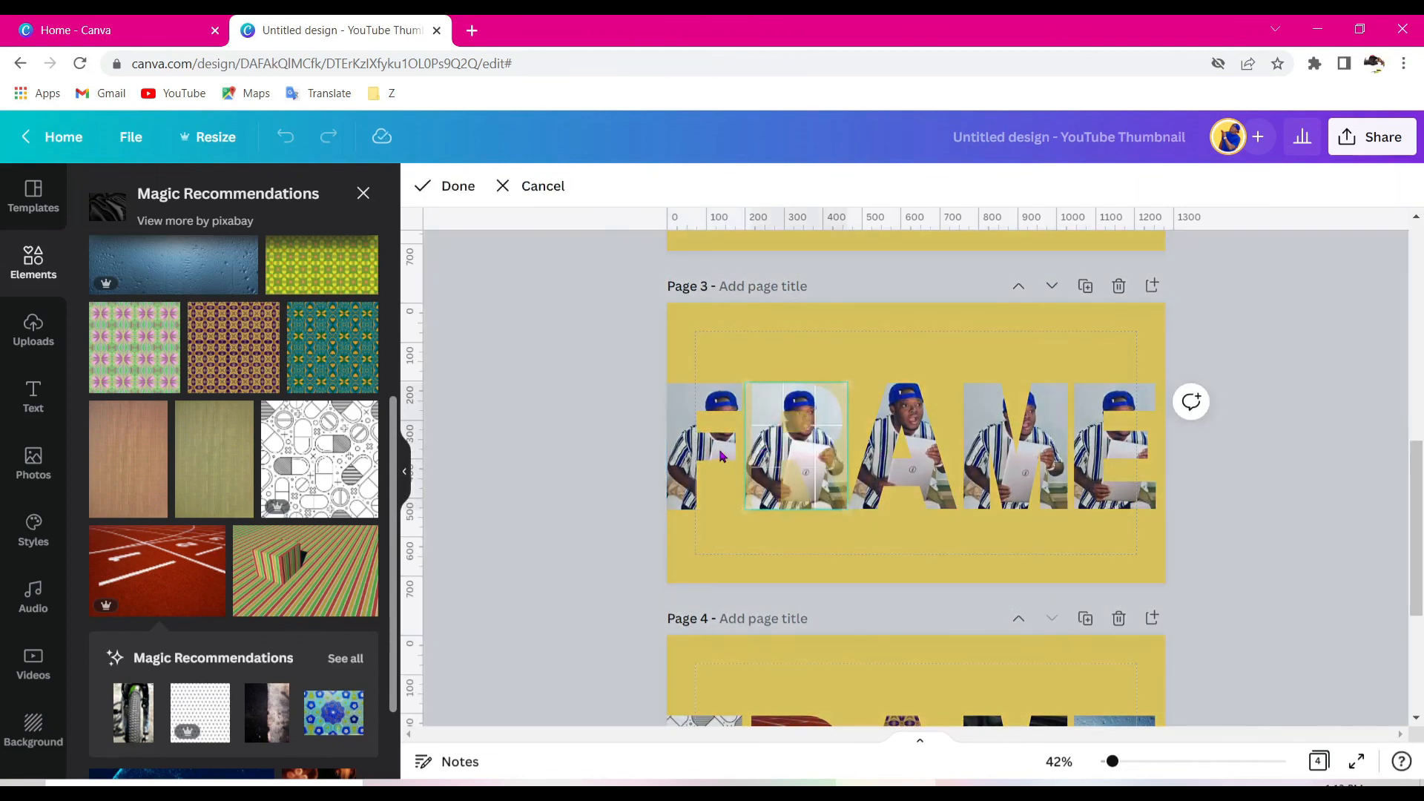
click(724, 457)
click(902, 456)
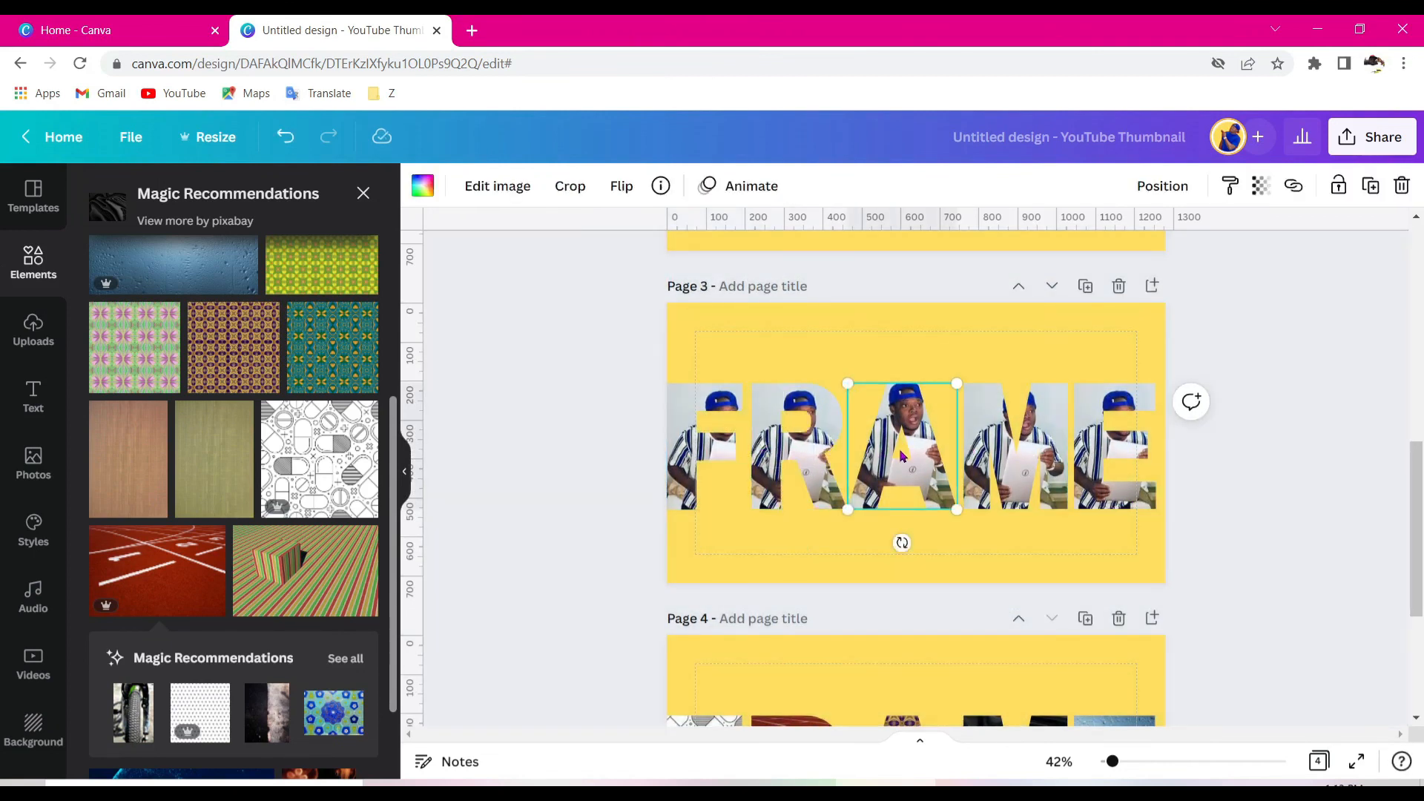
double_click(918, 435)
drag(917, 409, 1006, 492)
click(1006, 492)
double_click(1007, 492)
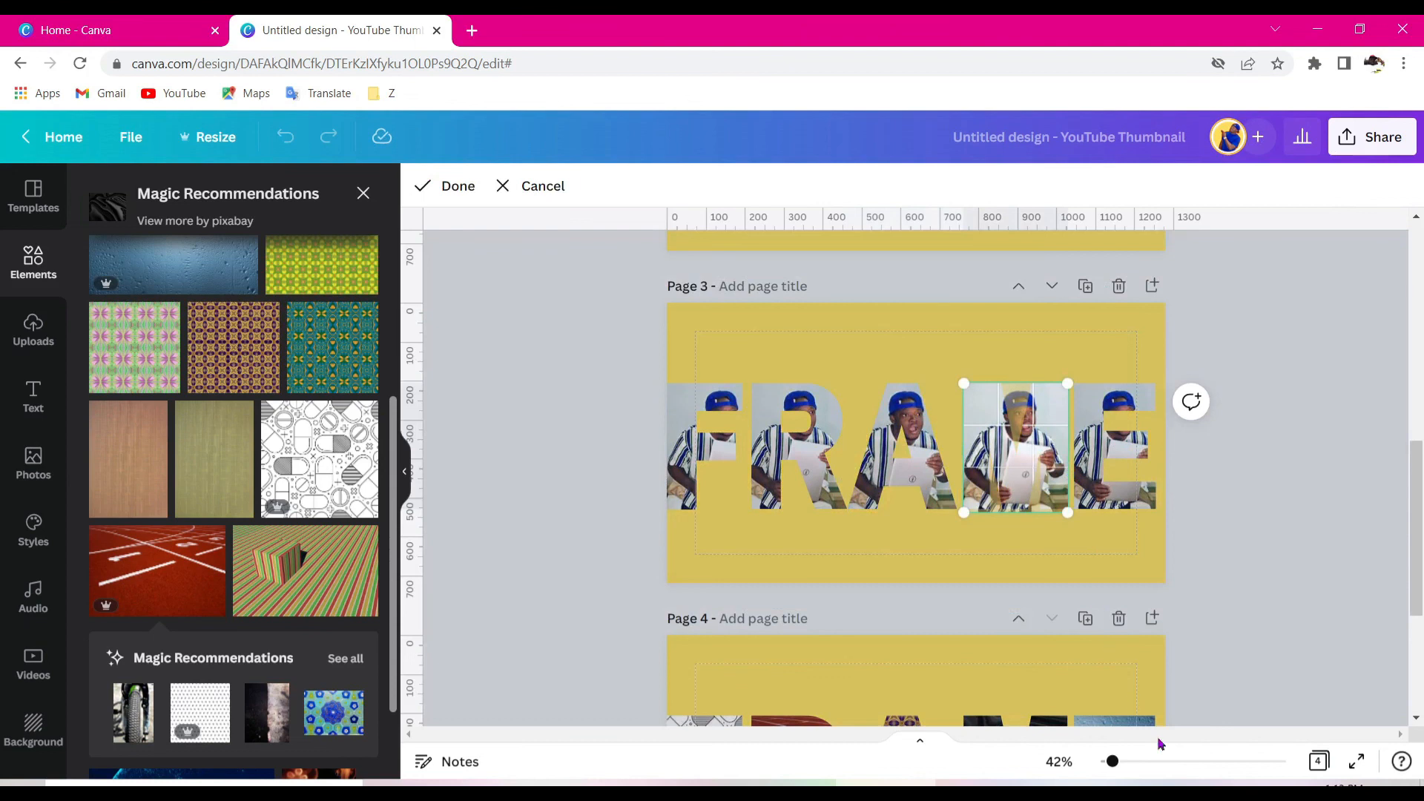
scroll(895, 509, down, 4)
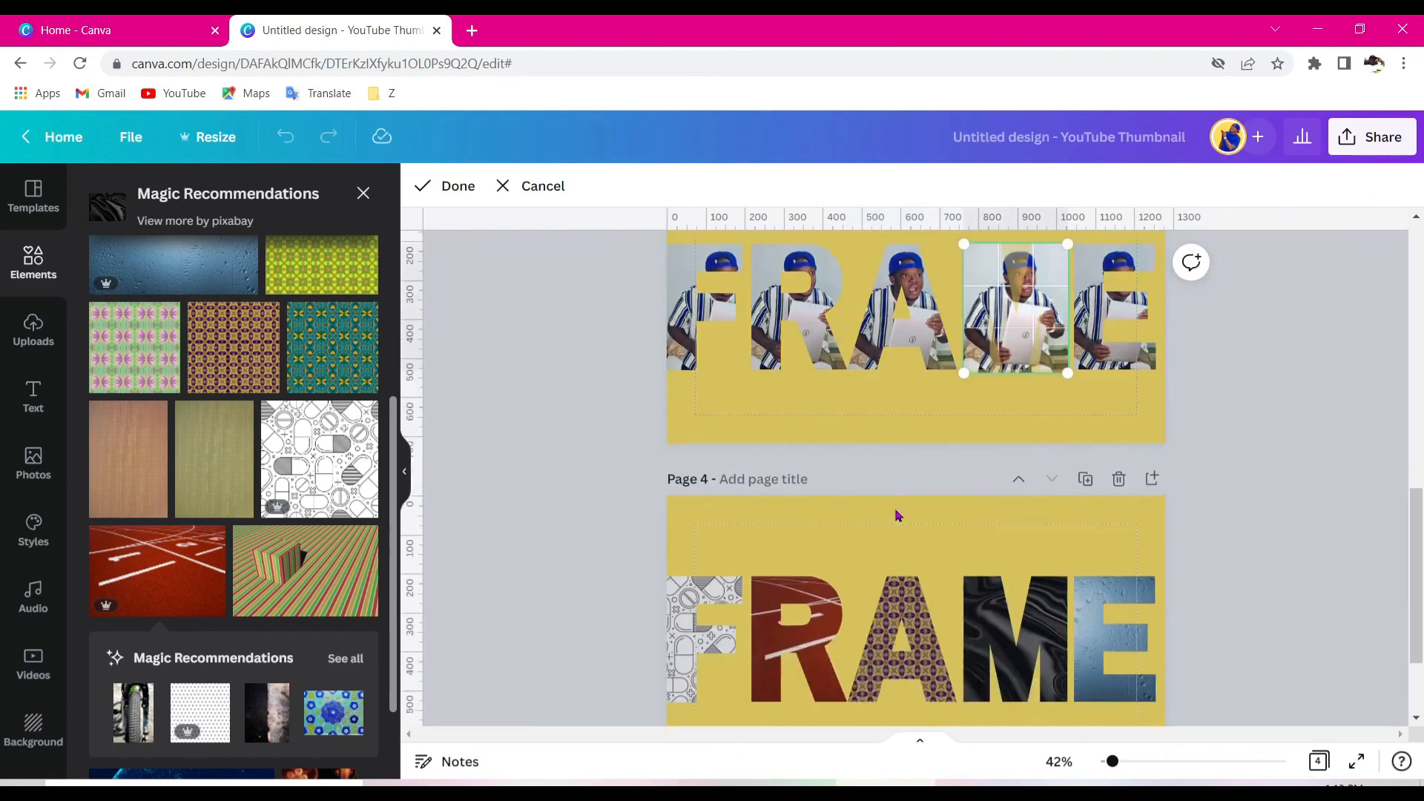